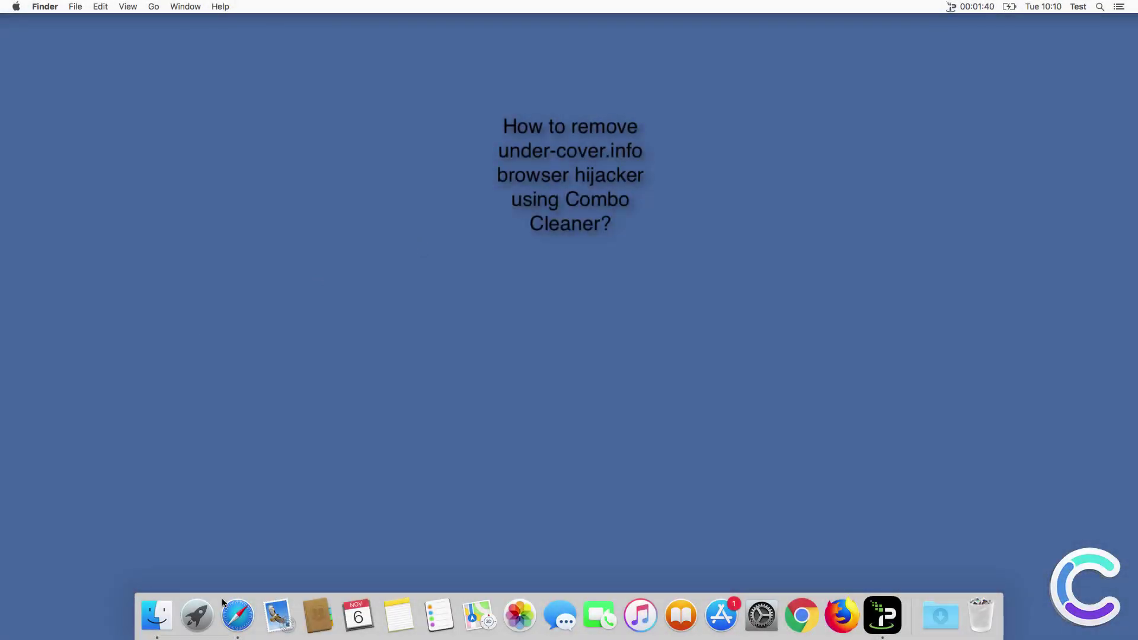
Launch Safari from the Dock to show its hijacked Under Cover search page
click(232, 609)
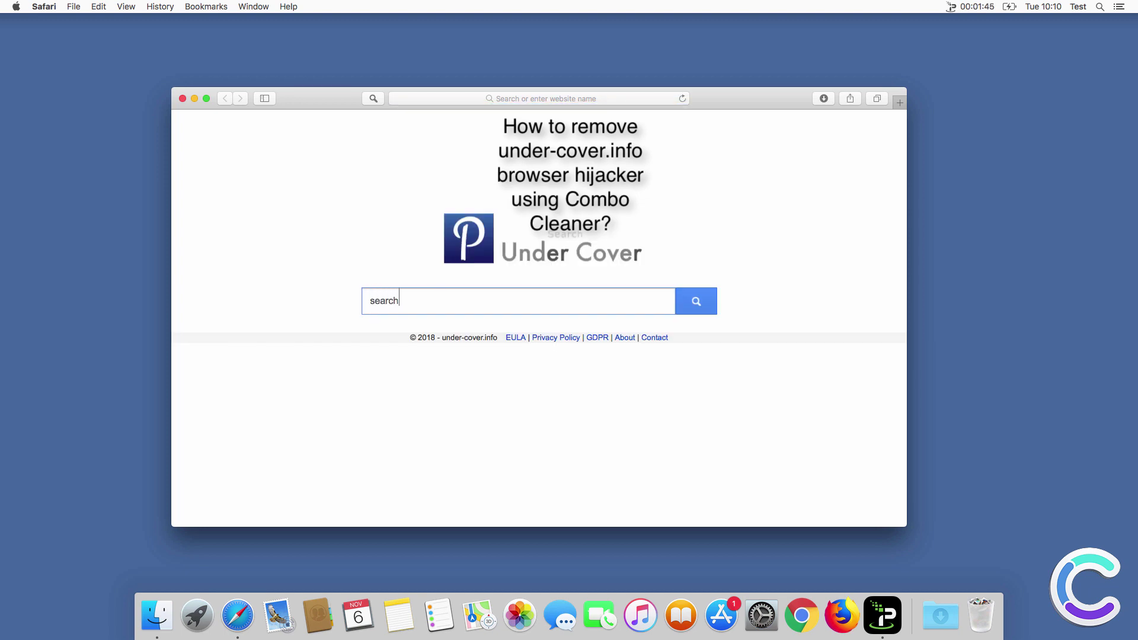
Search 'search query' from the Under Cover page box, then again from a new tab's address bar
key(Return)
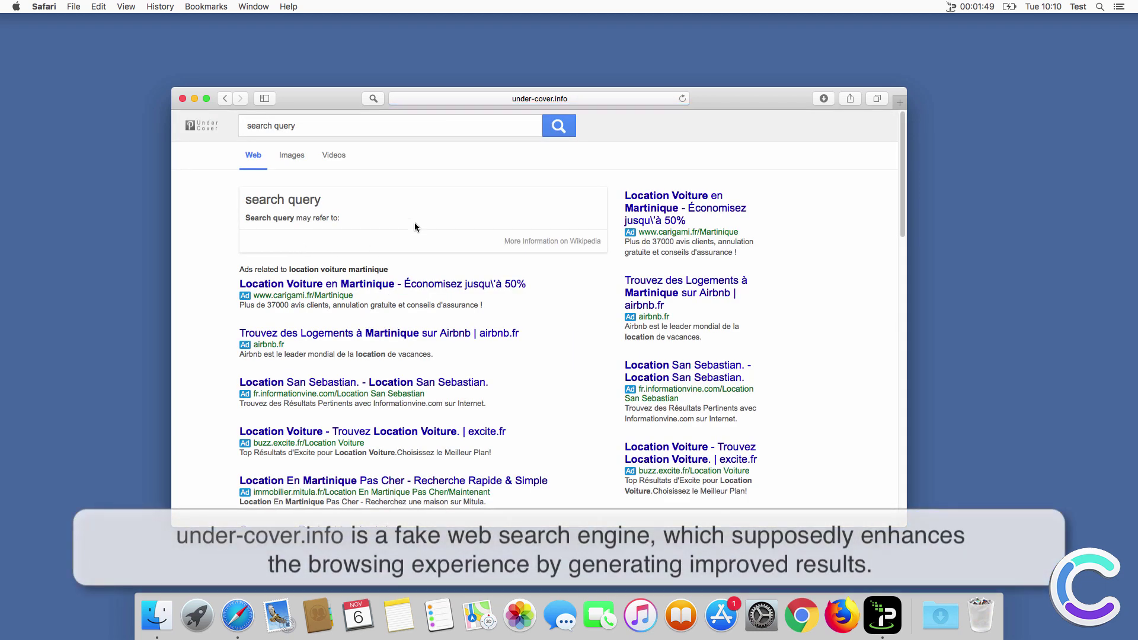
click(898, 103)
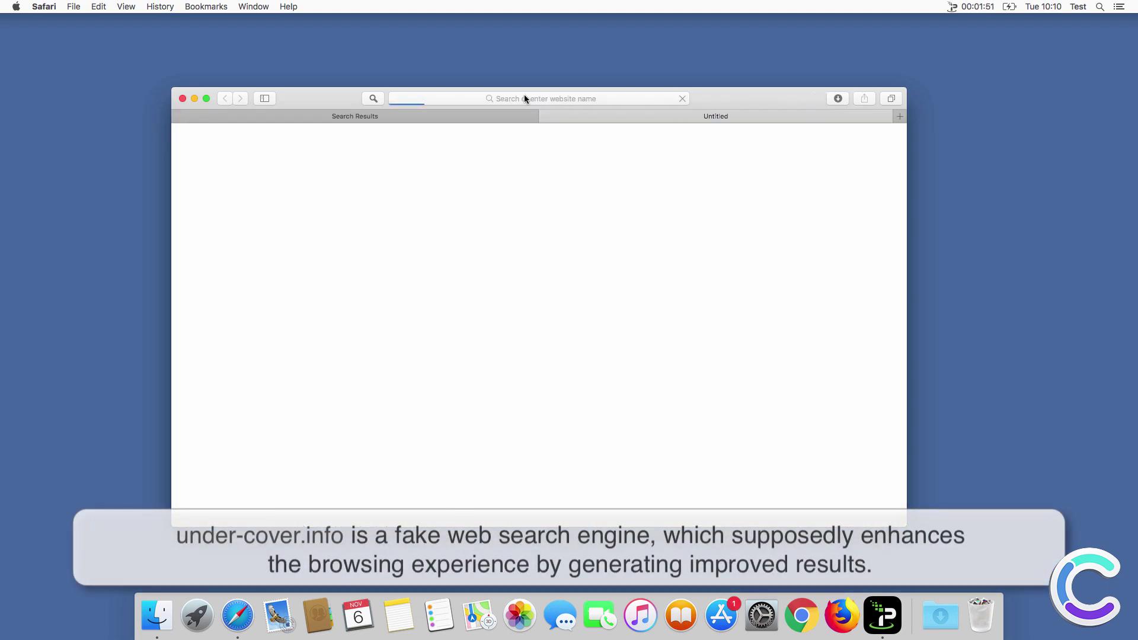
click(518, 98)
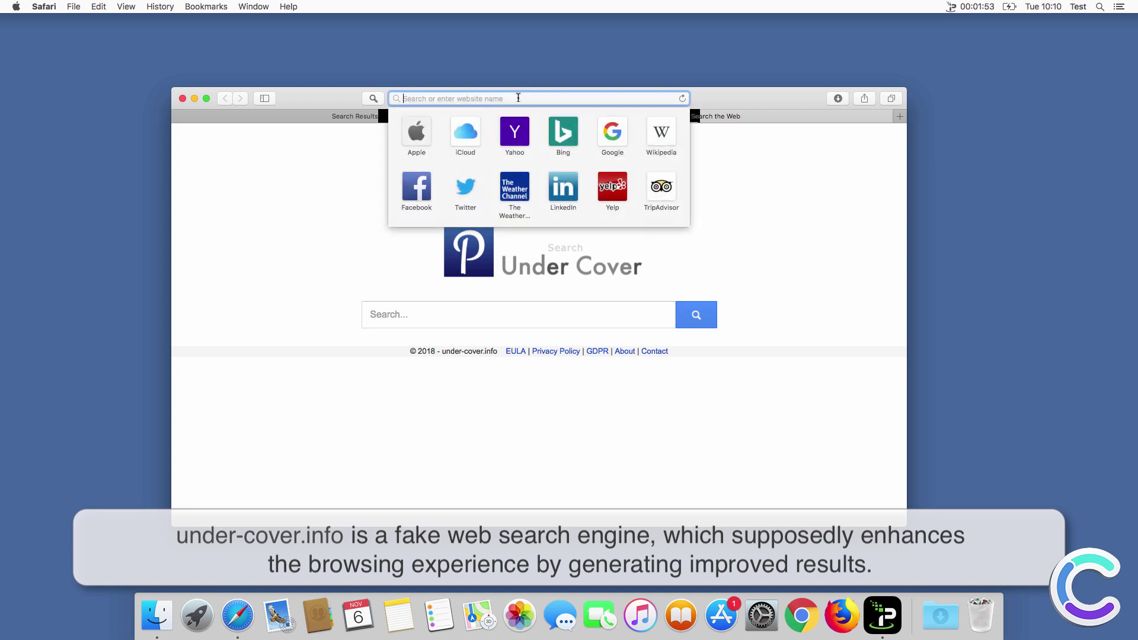
text(search query)
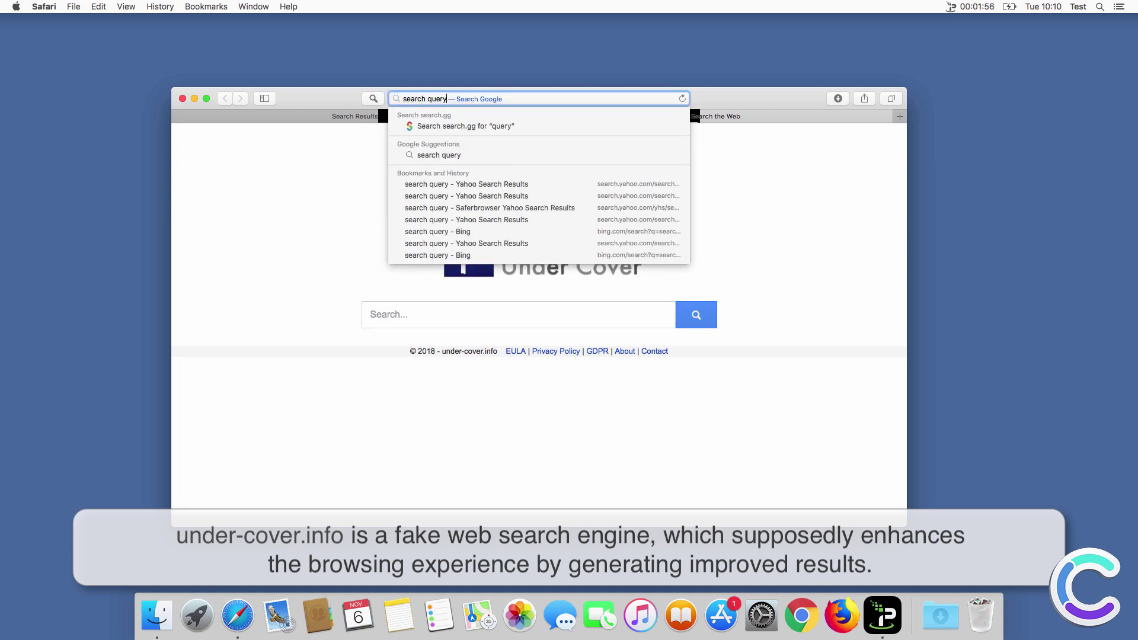
key(Return)
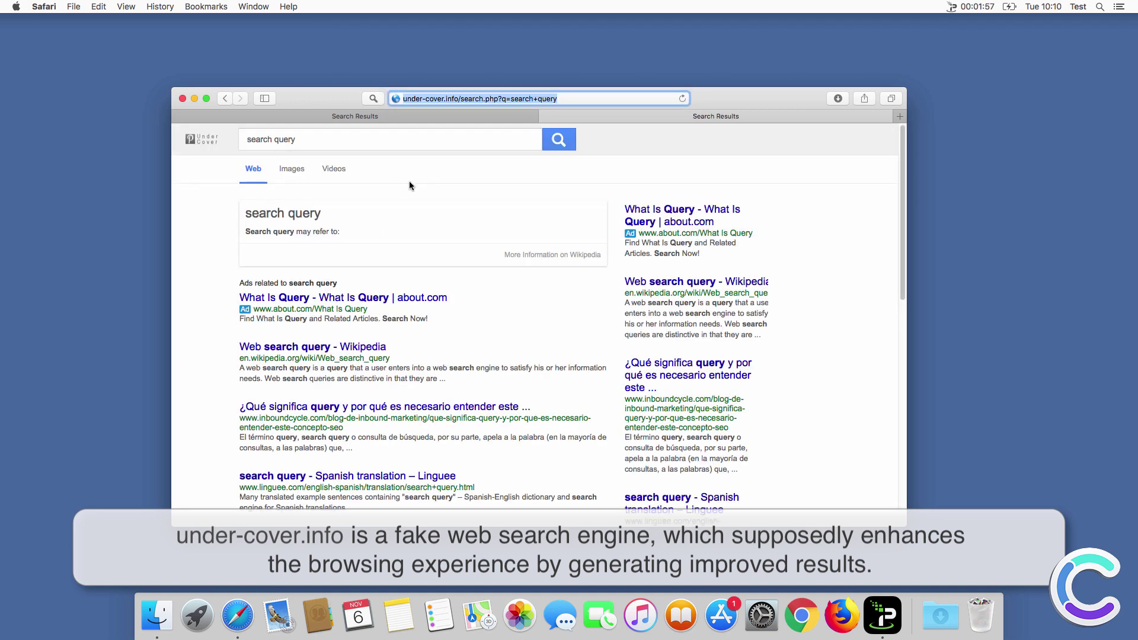
Close Safari, then search 'search query' on Chrome's hijacked Under Cover start page
click(183, 99)
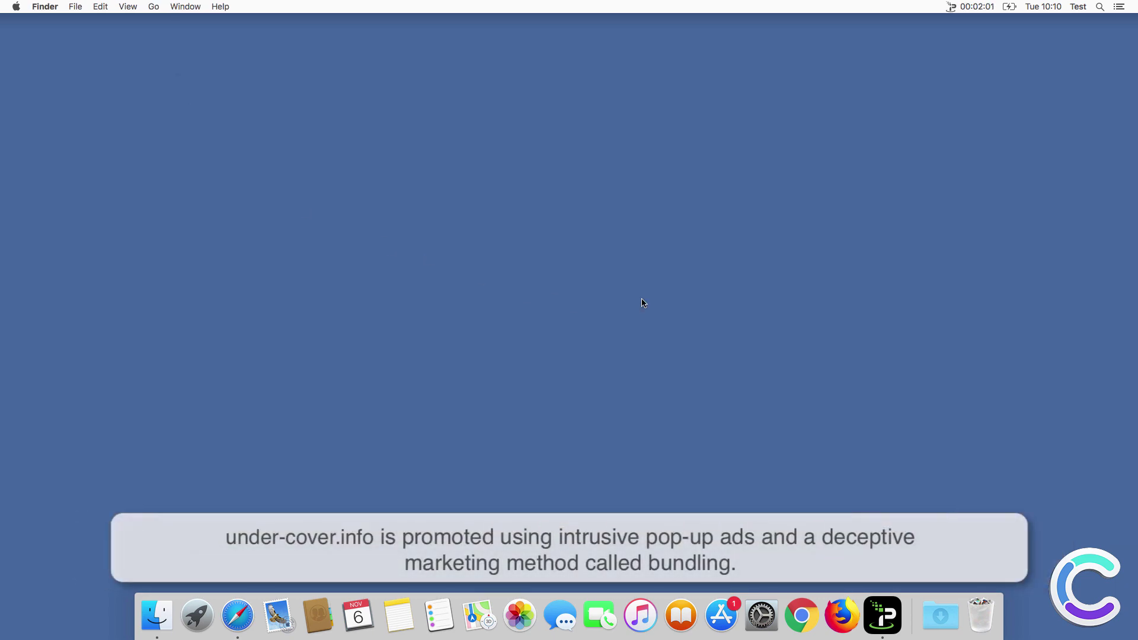
click(806, 599)
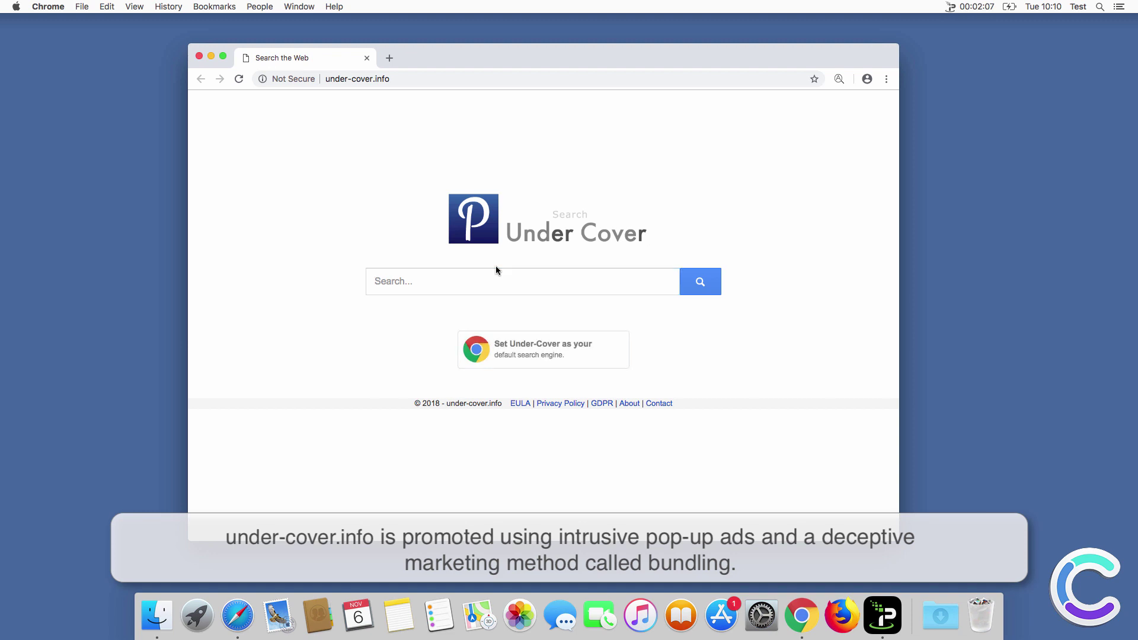
click(497, 280)
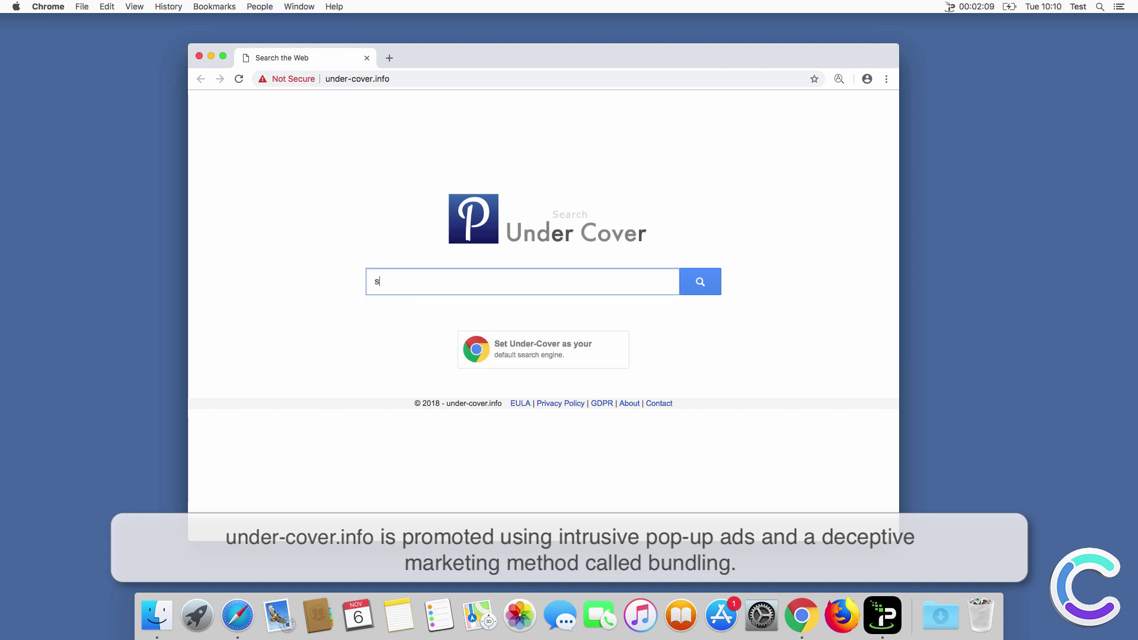
text(search )
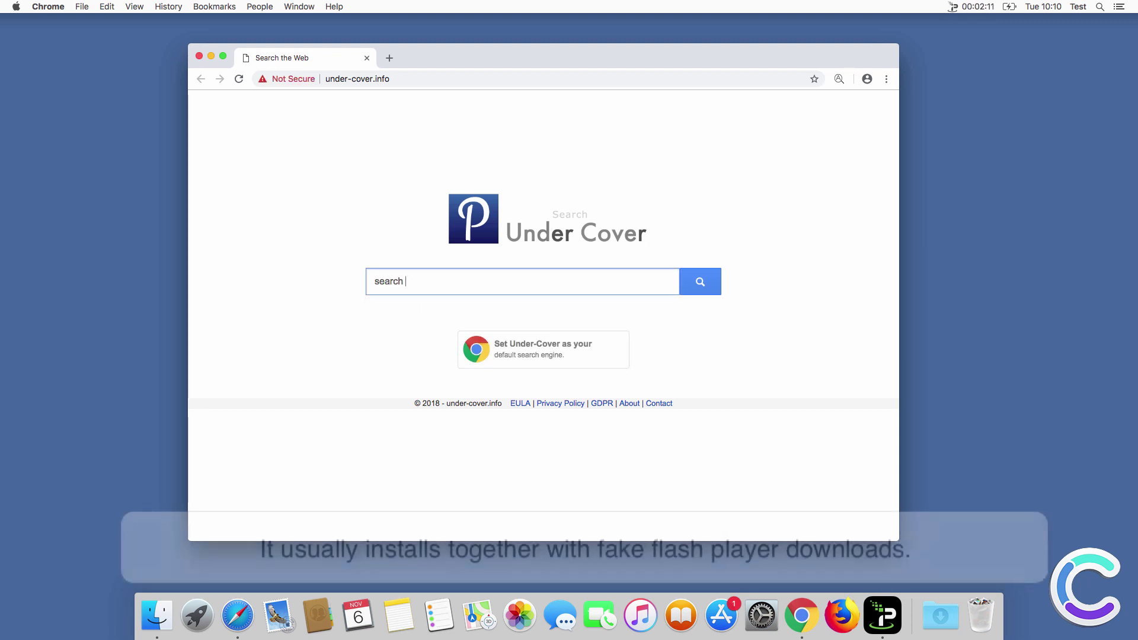
text(query)
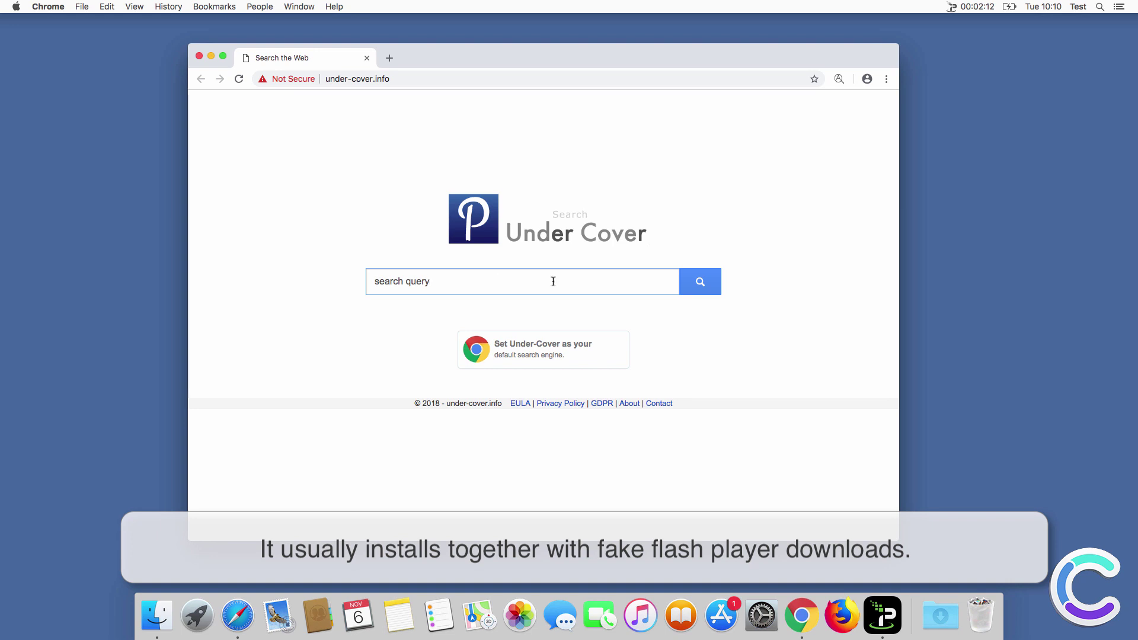
click(697, 287)
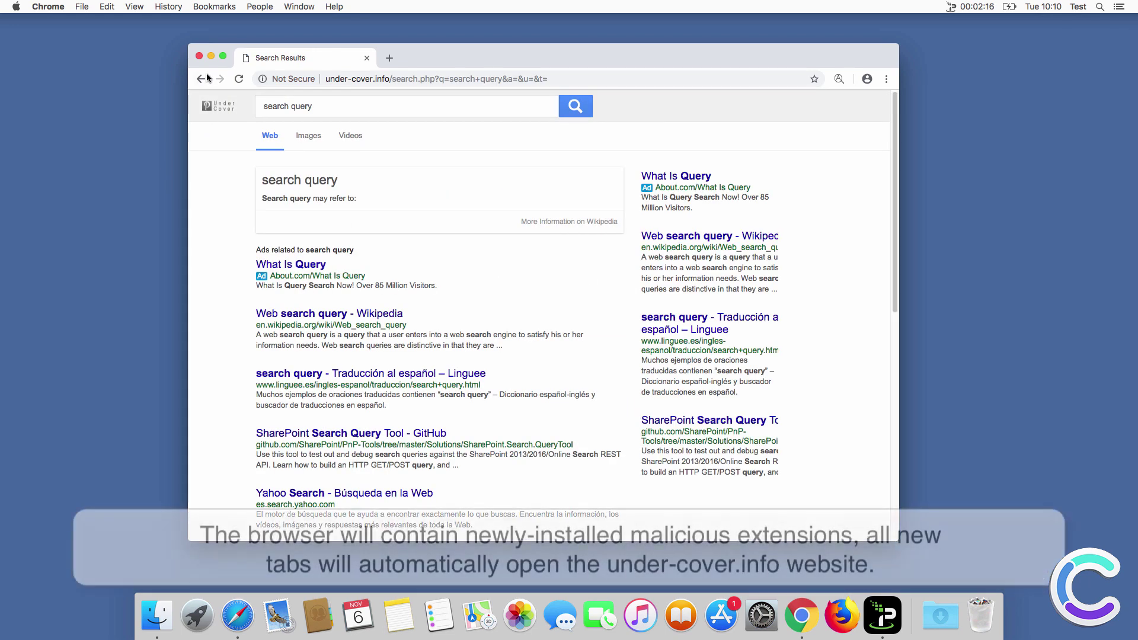
Close Chrome, then search 'search query' on Firefox's hijacked Under Cover new-tab page
click(199, 56)
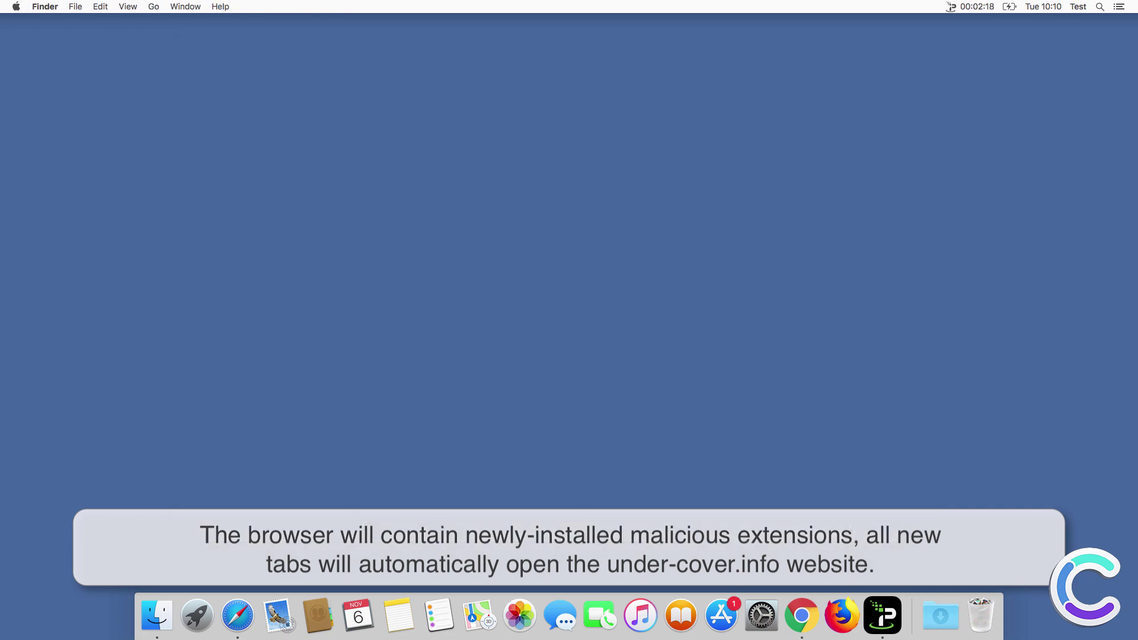
click(843, 614)
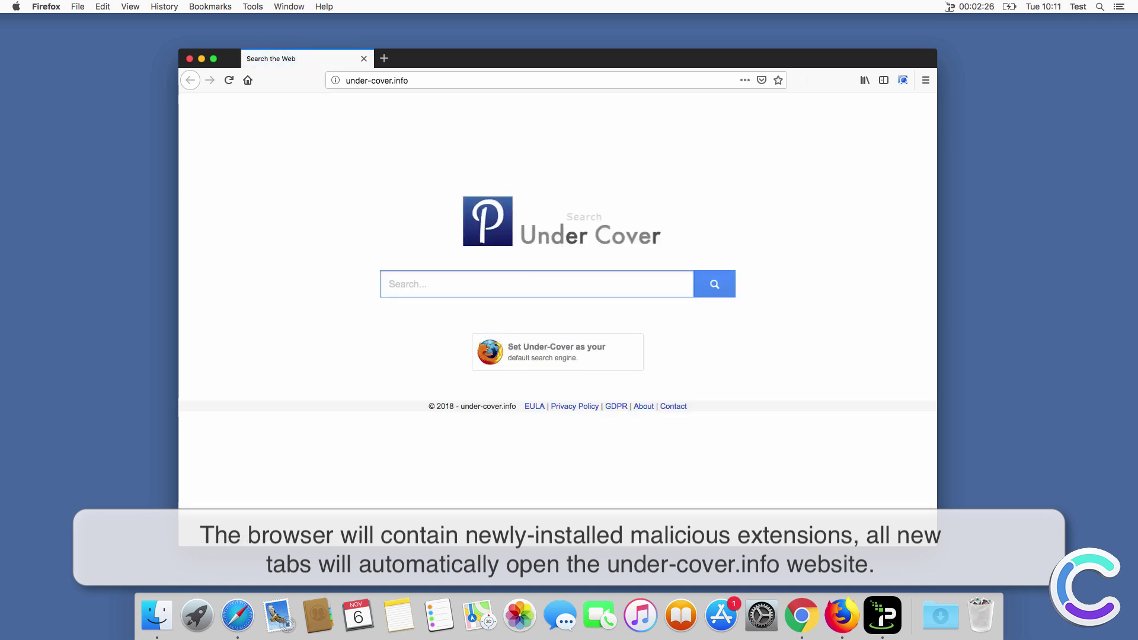
text(rch query)
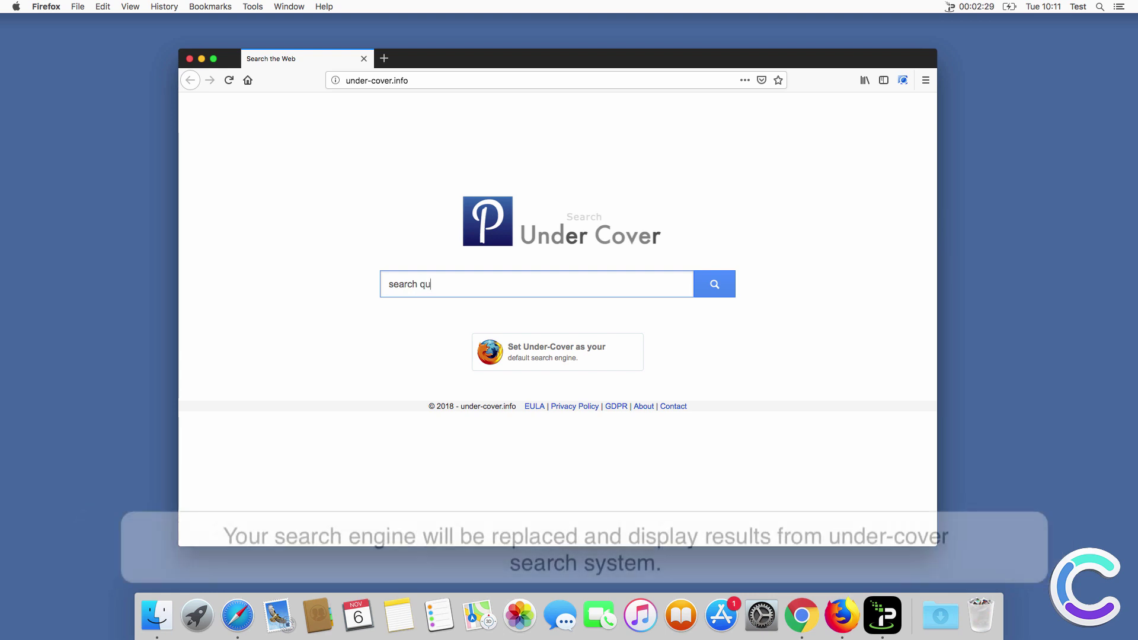
click(715, 287)
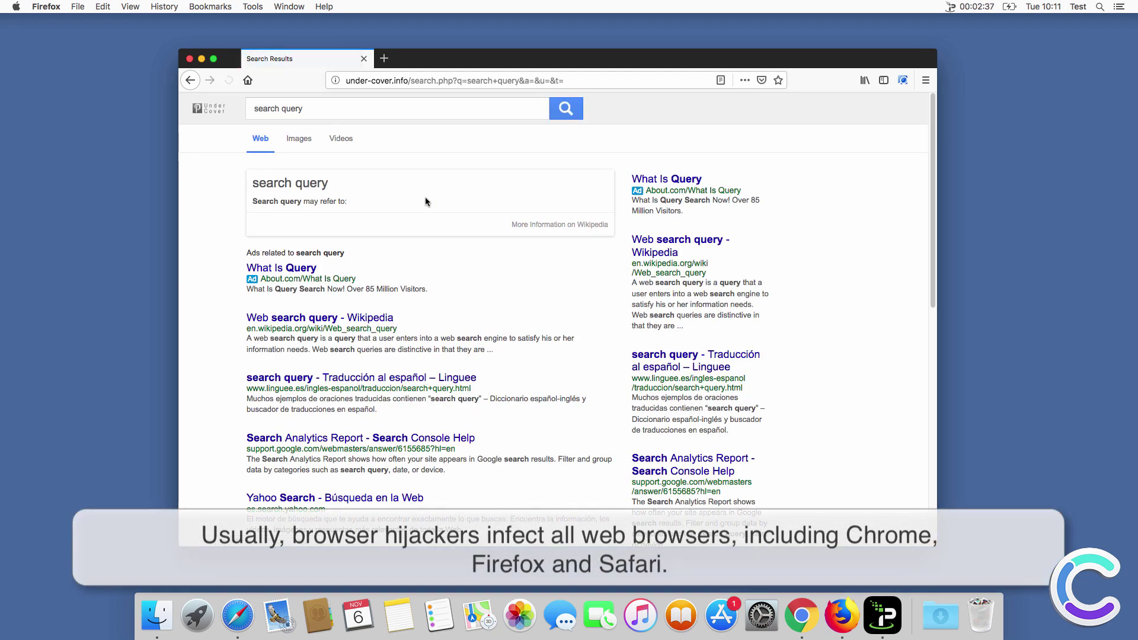
click(190, 59)
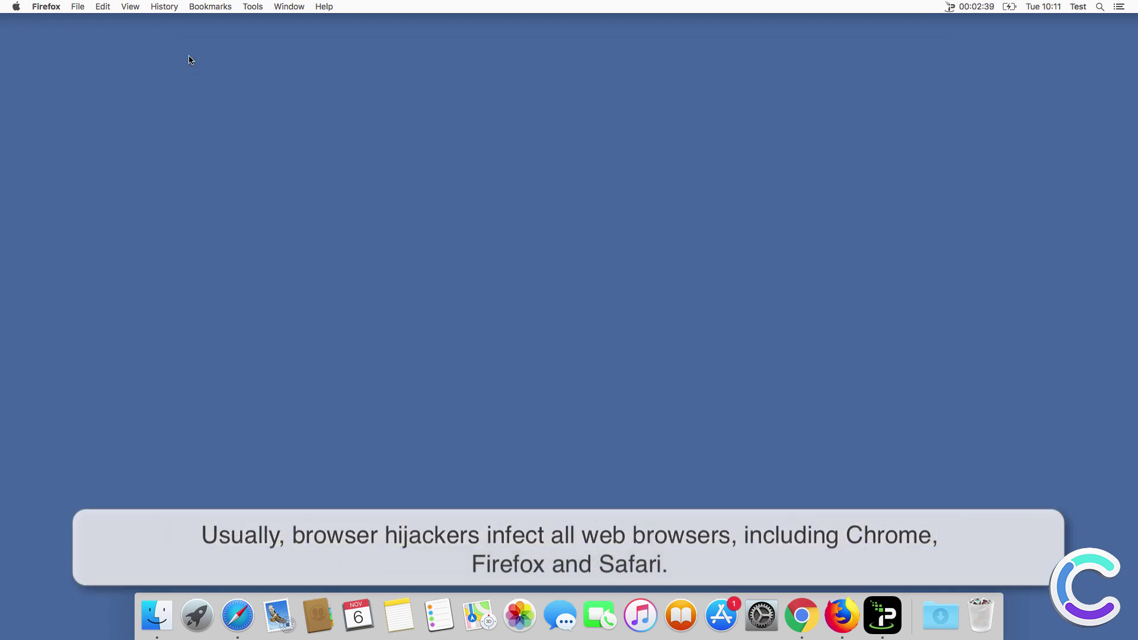
click(533, 305)
click(238, 616)
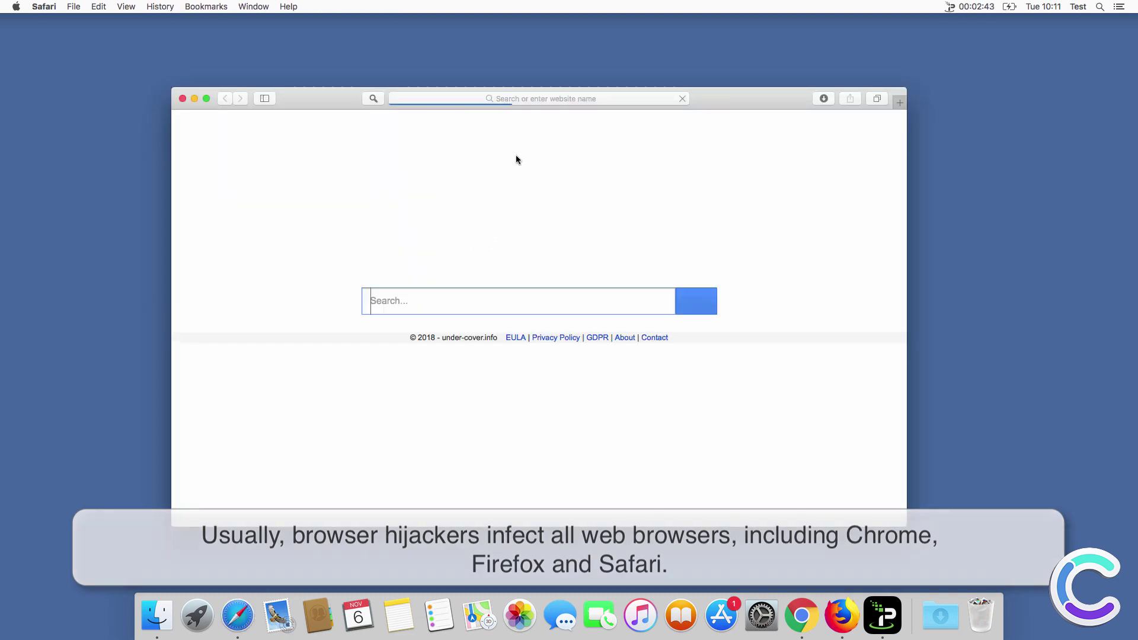
click(528, 98)
text(www.c)
text(ombocl)
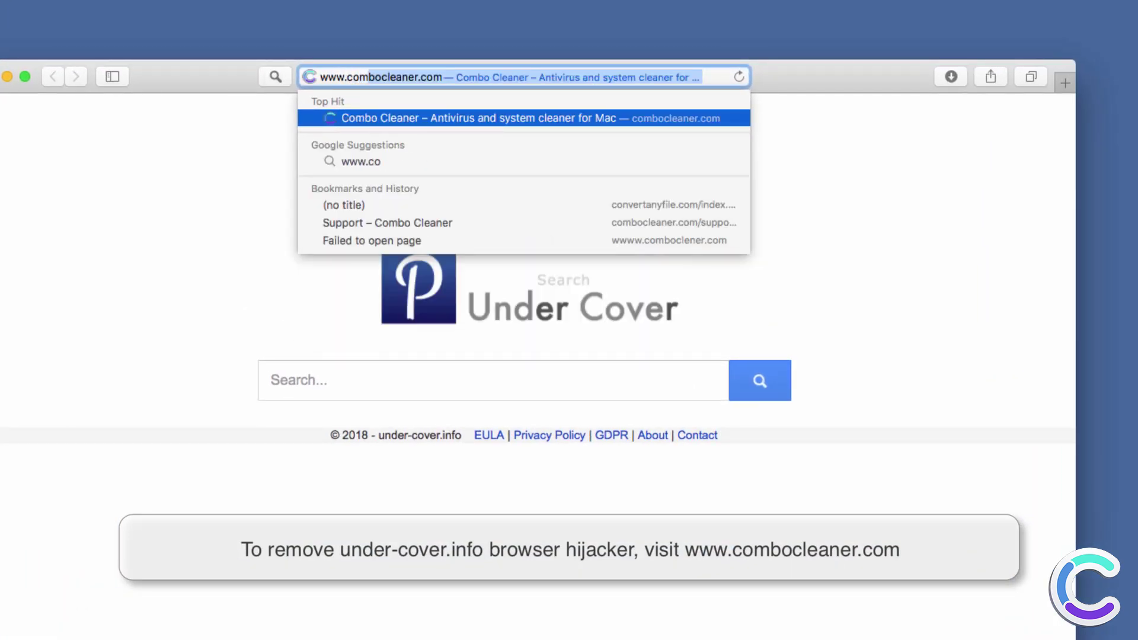
text(eaner.com)
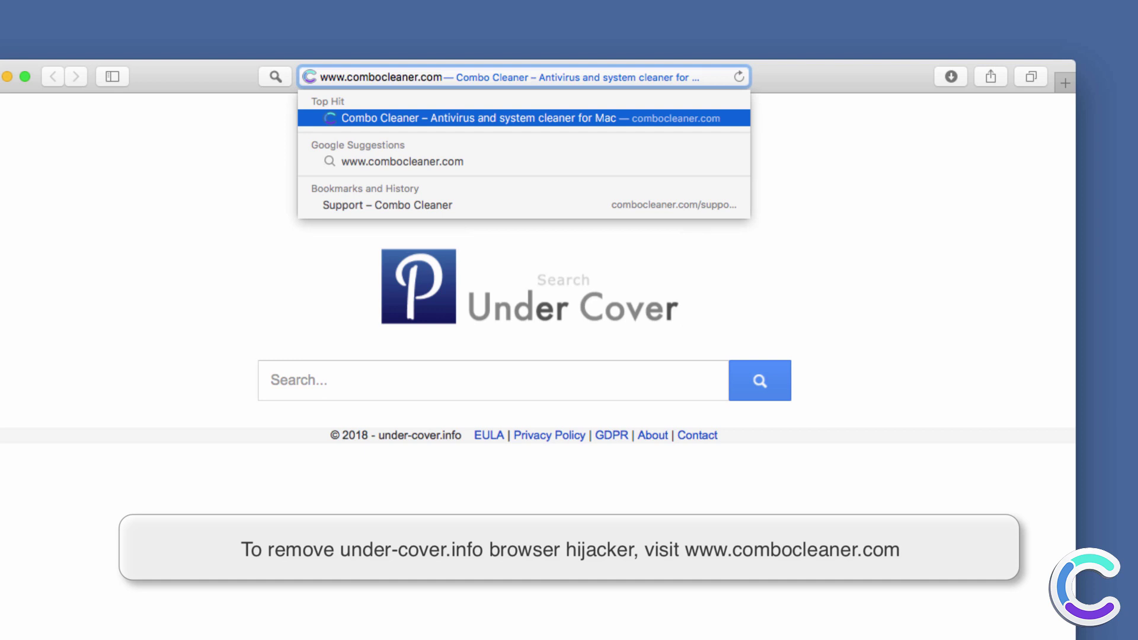
key(Return)
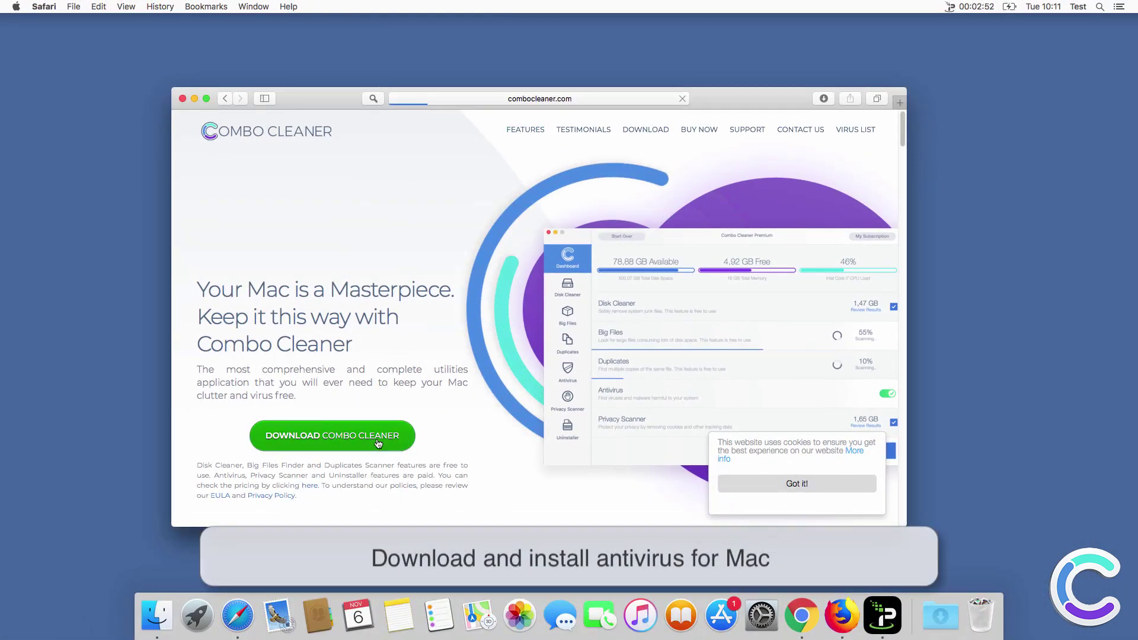
click(377, 444)
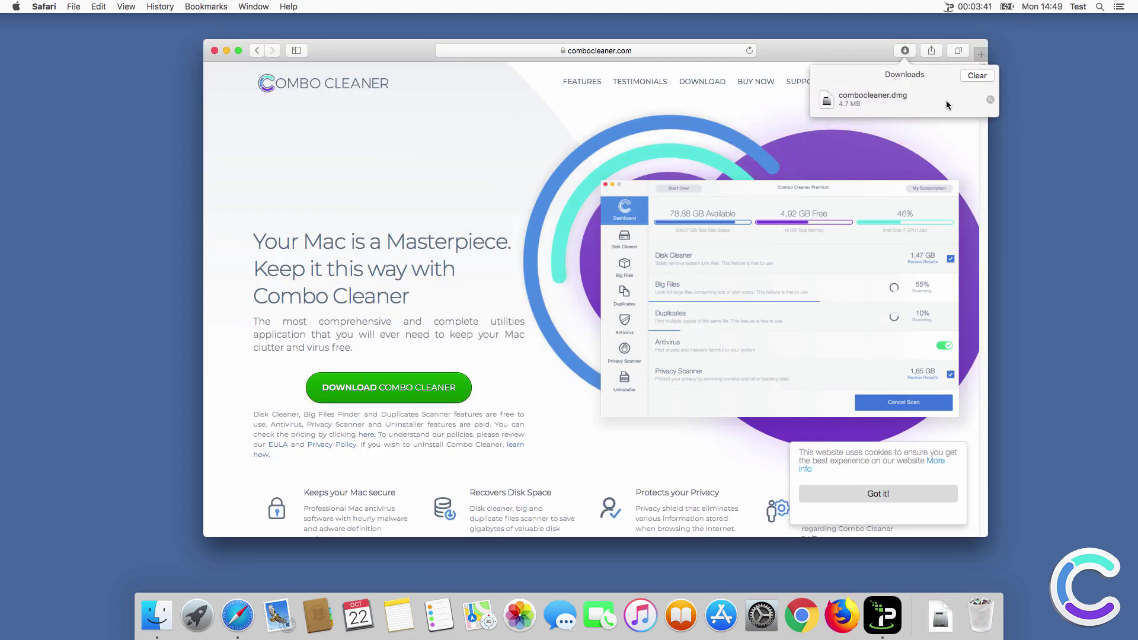
Open combocleaner.dmg, drag Combo Cleaner into Applications, and close the installer and Downloads windows
click(990, 100)
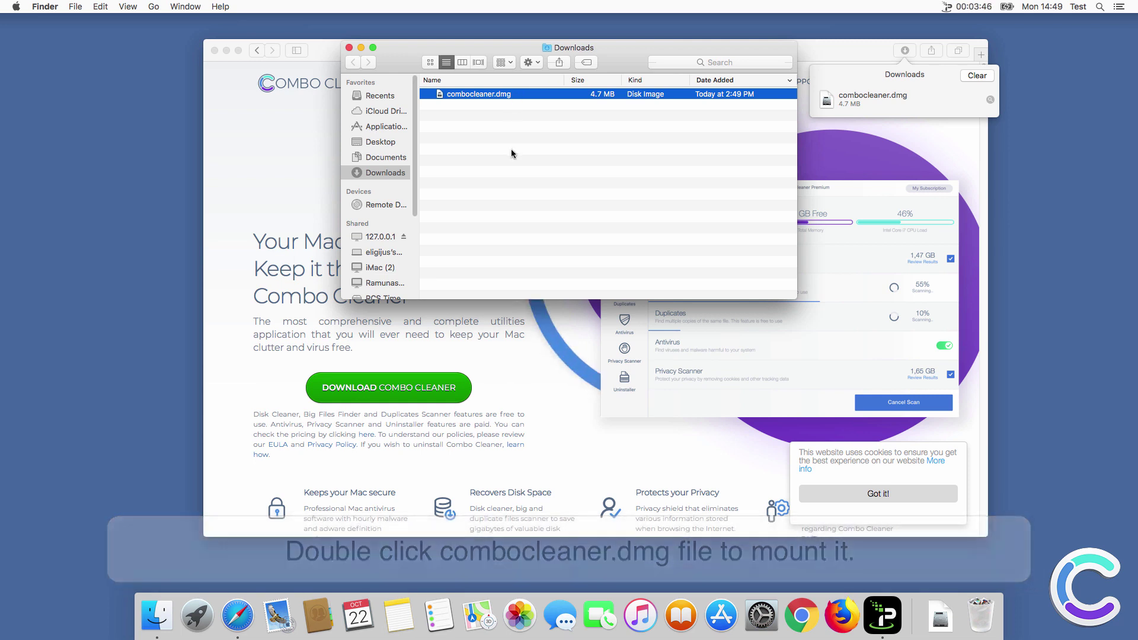
key(super+o)
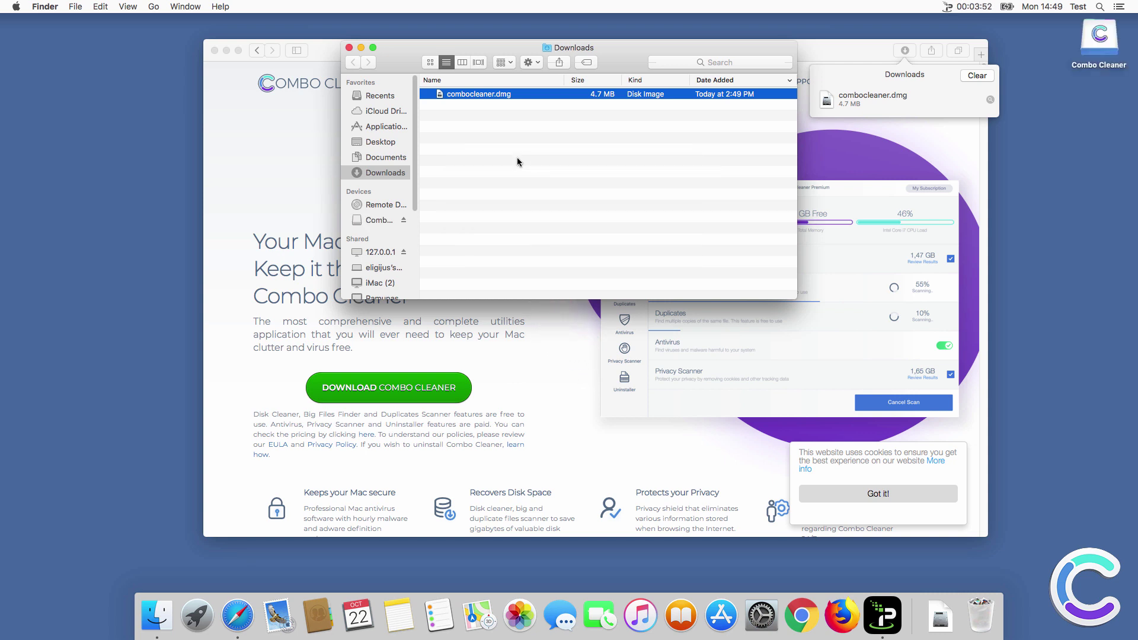
drag(662, 210, 821, 227)
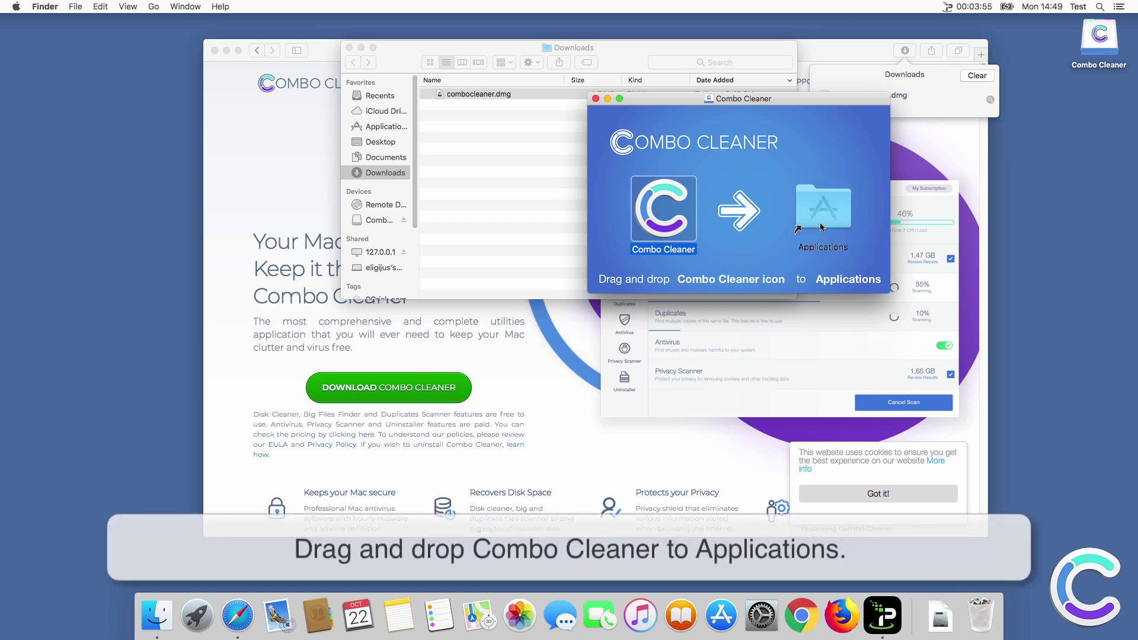
click(595, 99)
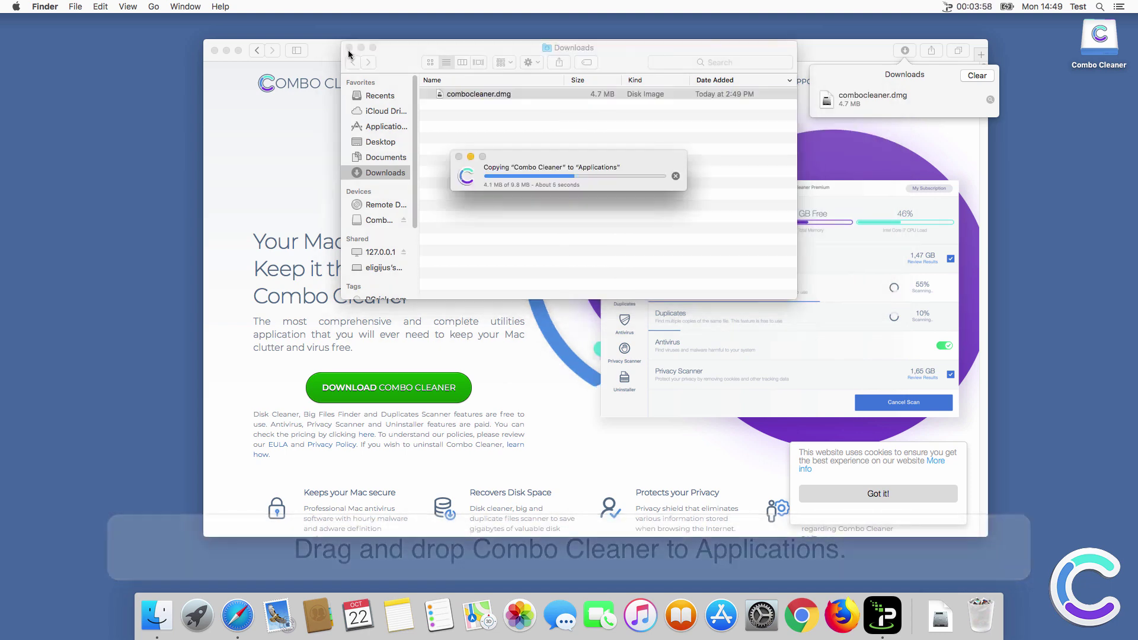
click(349, 48)
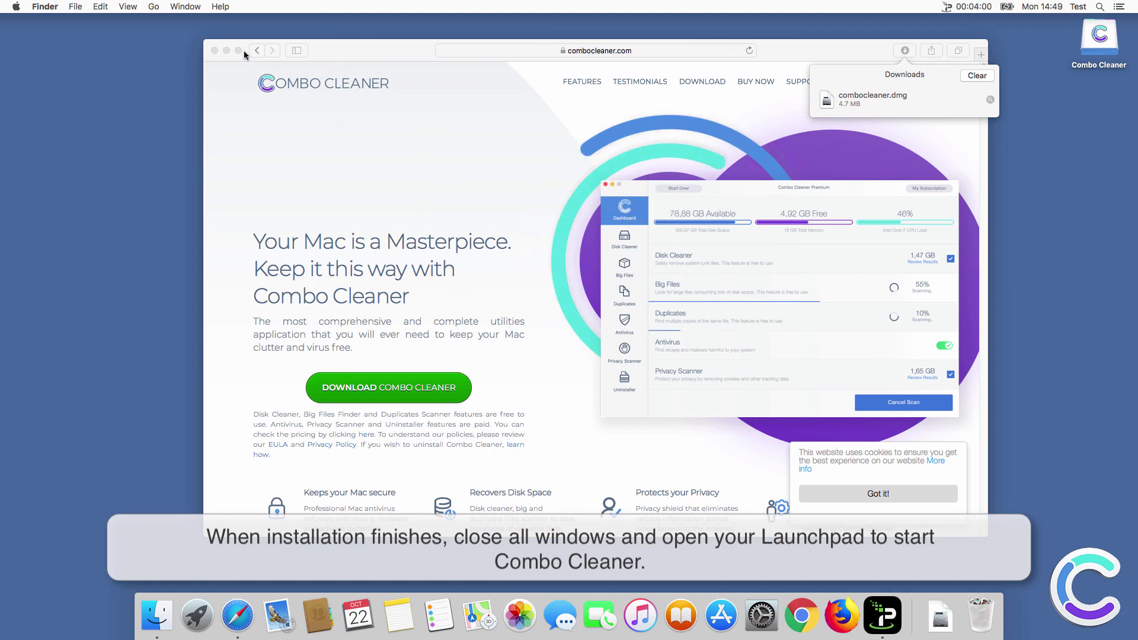
Close Safari, start Combo Cleaner from Launchpad, and confirm Open in the downloaded-app warning
click(214, 50)
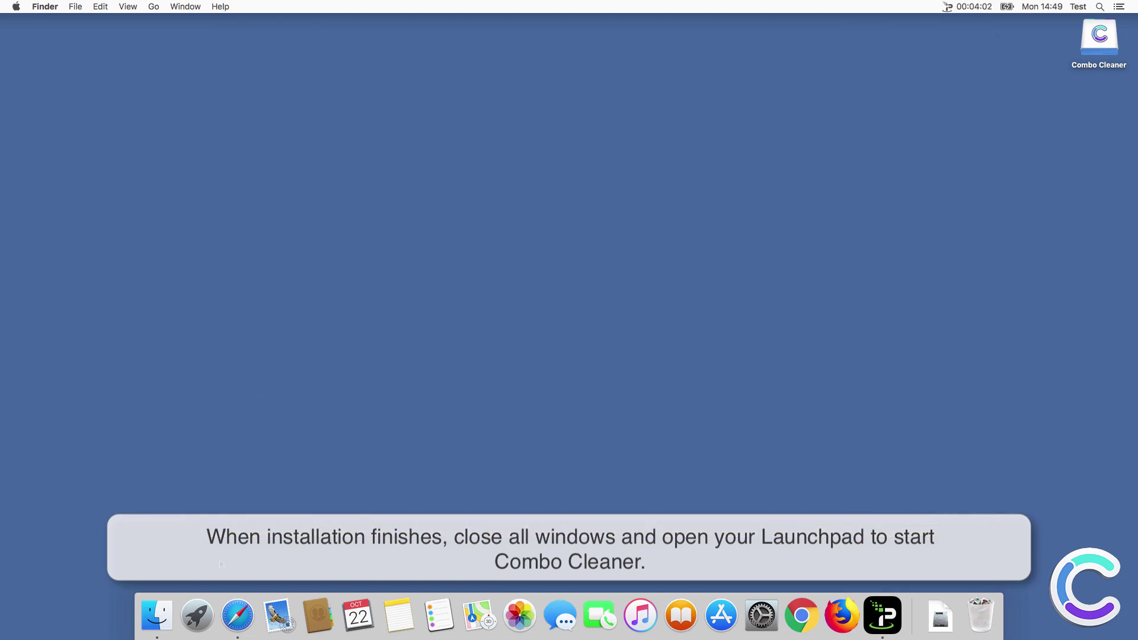
key(F4)
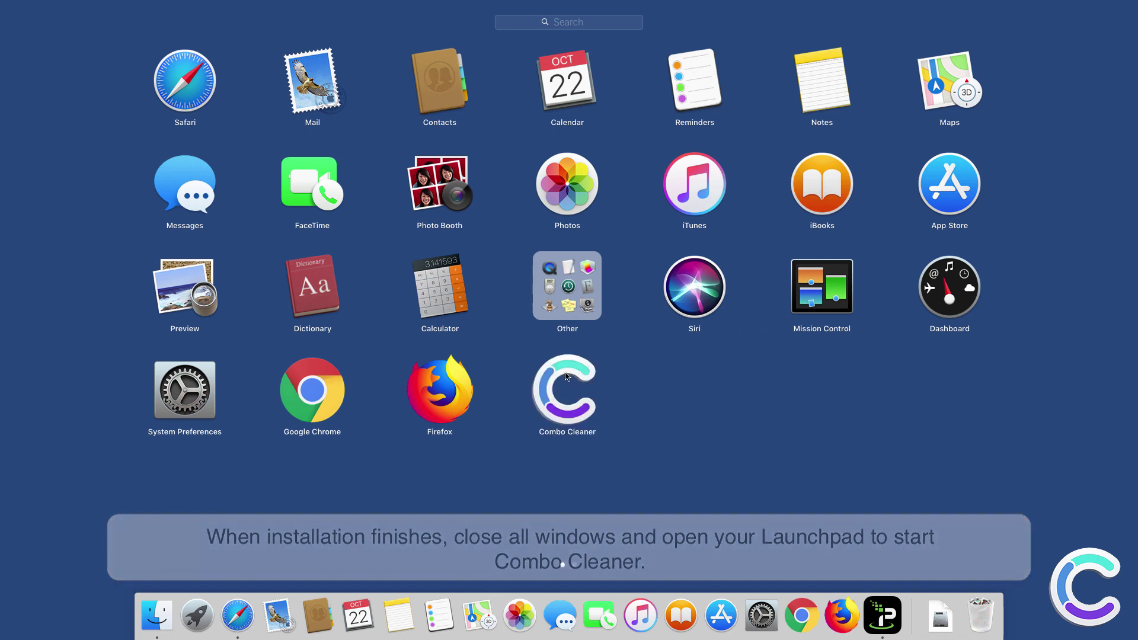
click(566, 385)
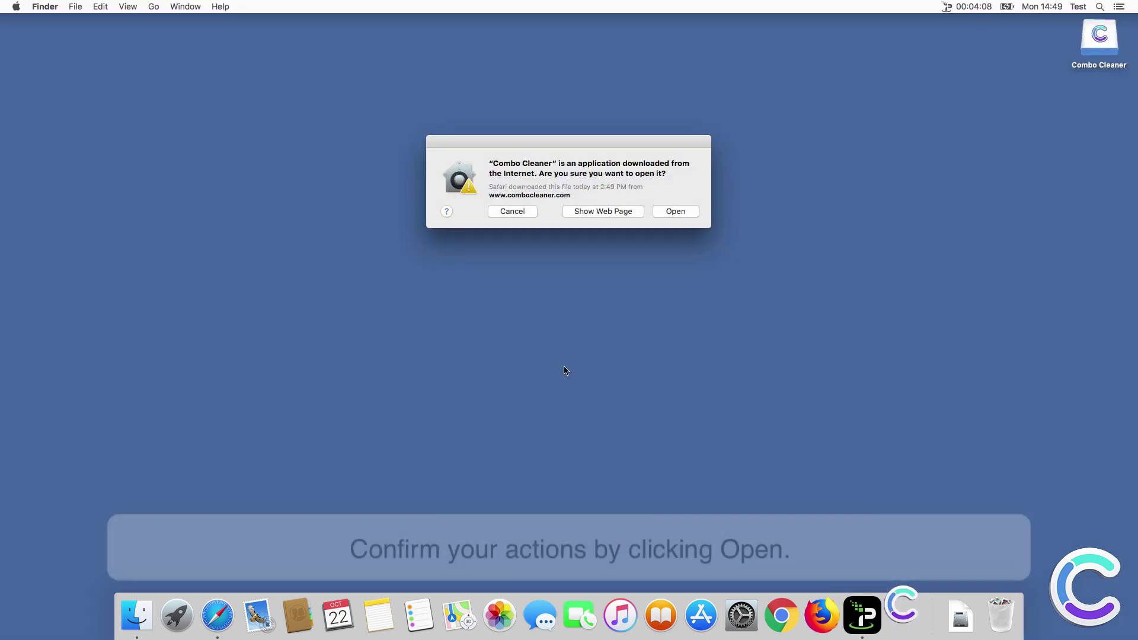
click(675, 212)
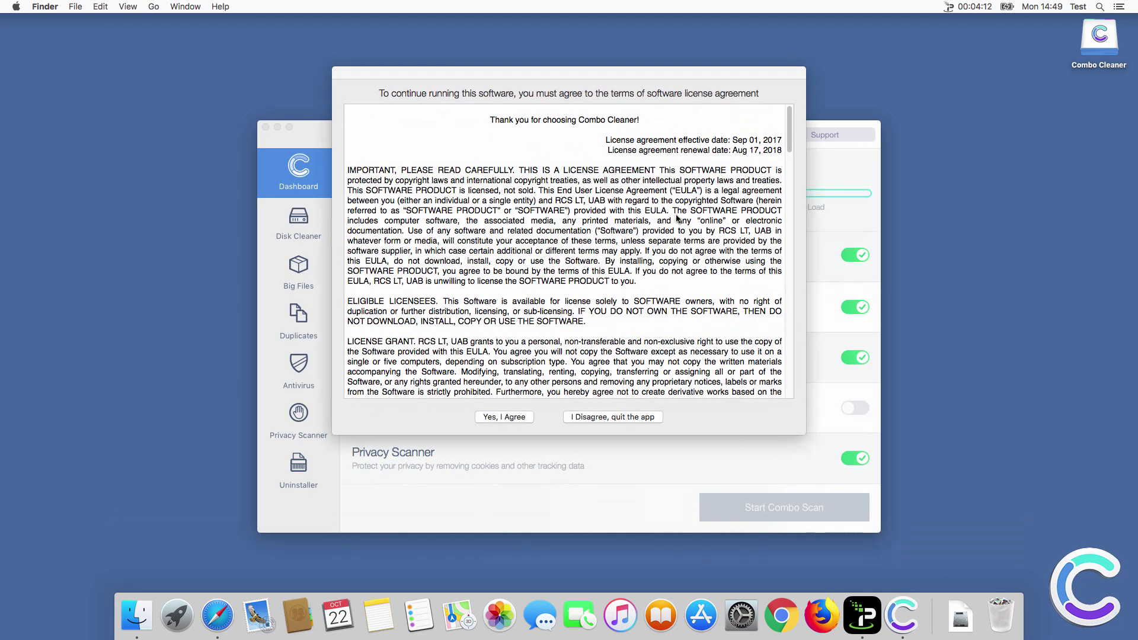
Accept Combo Cleaner's license agreement with 'Yes, I Agree'
click(513, 417)
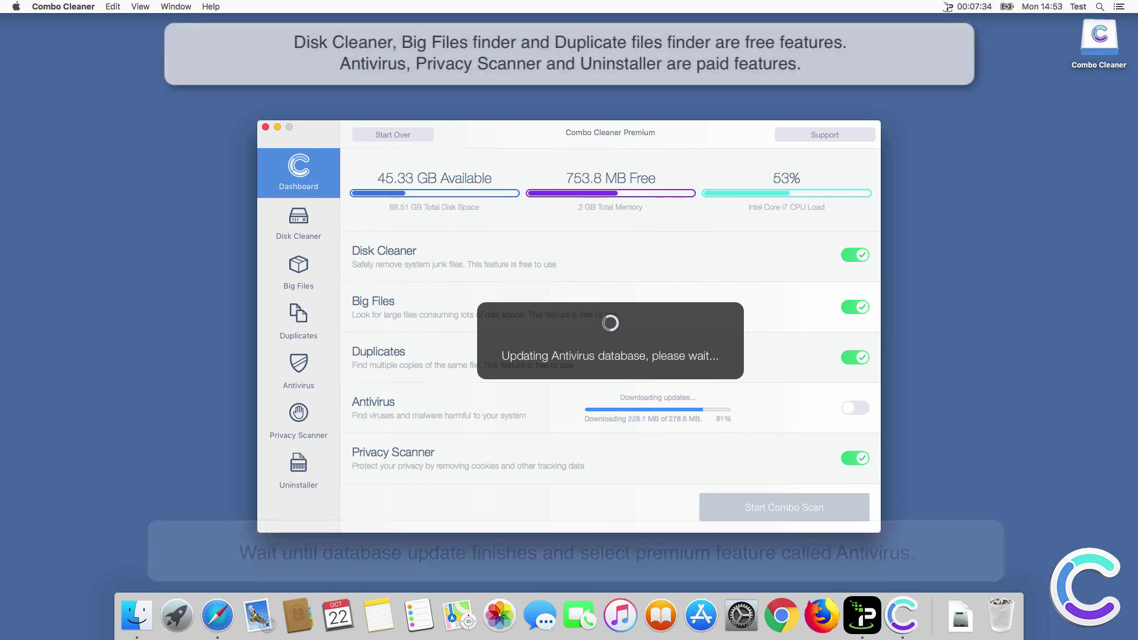
Run an Antivirus scan, remove all 11 detected threats, and restart the Mac
click(299, 371)
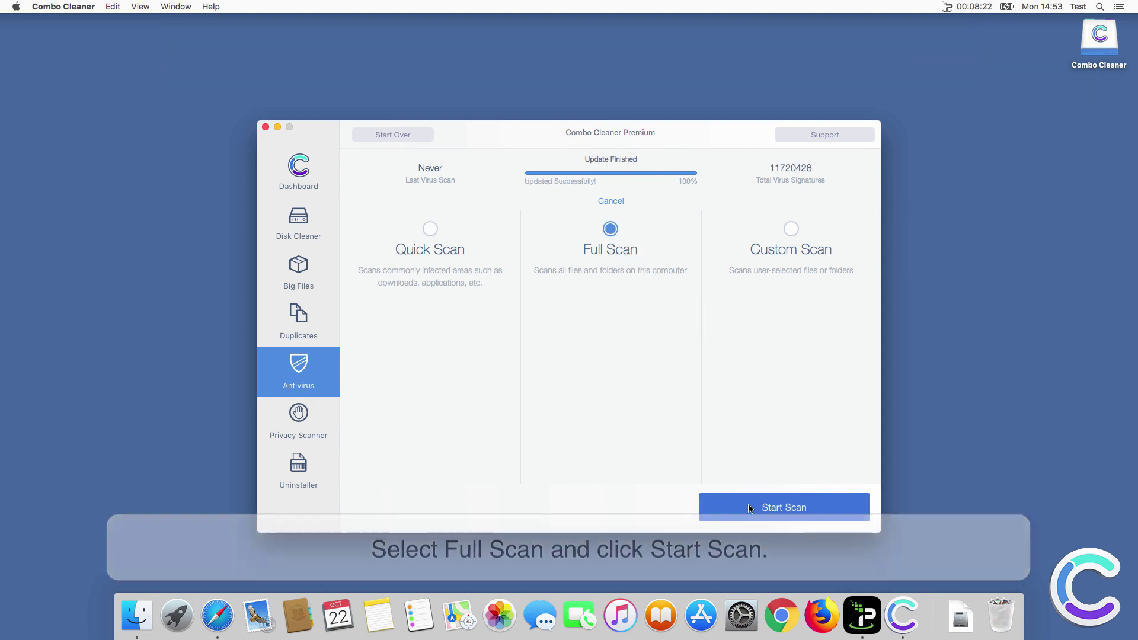
click(749, 507)
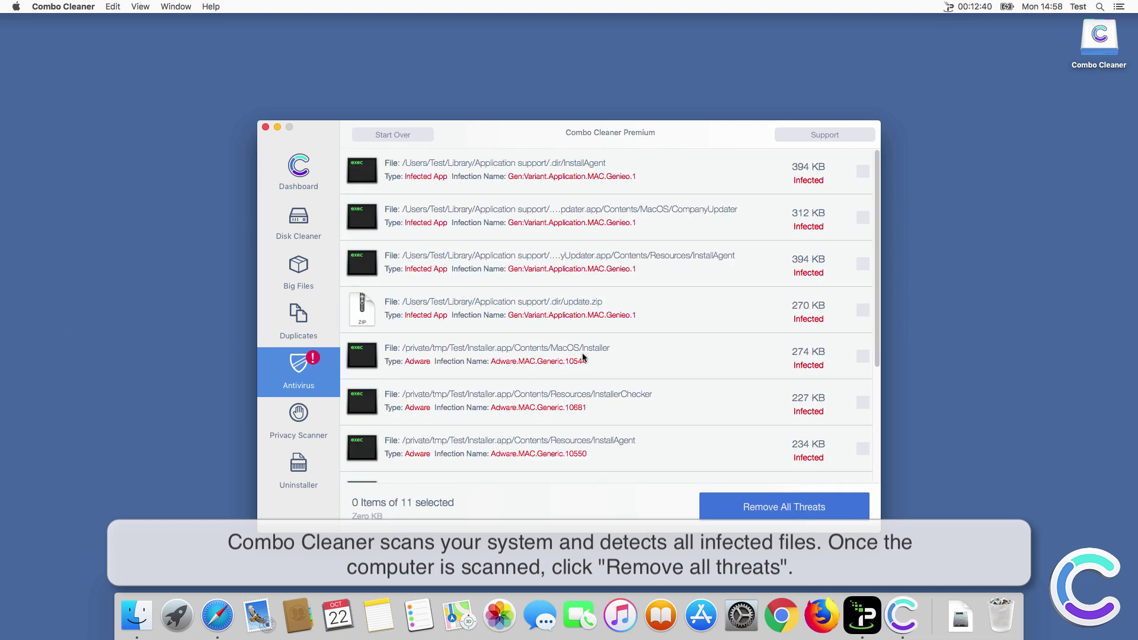
click(789, 508)
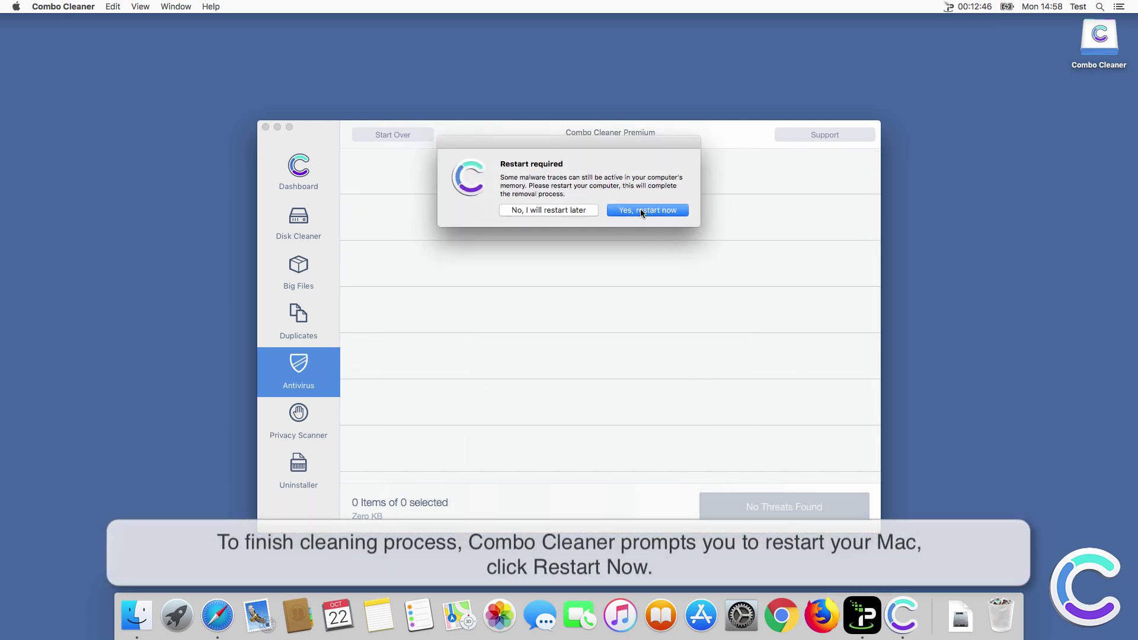
click(641, 211)
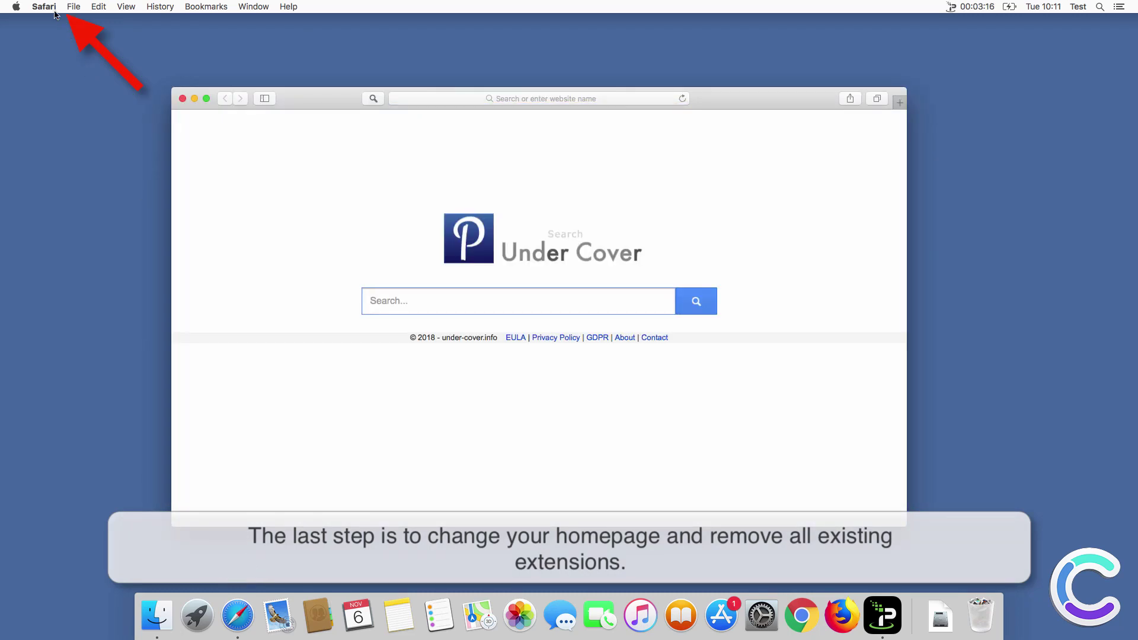
Uninstall the AnySearch extension in Safari Preferences and keep Google as the search engine
click(52, 12)
click(71, 56)
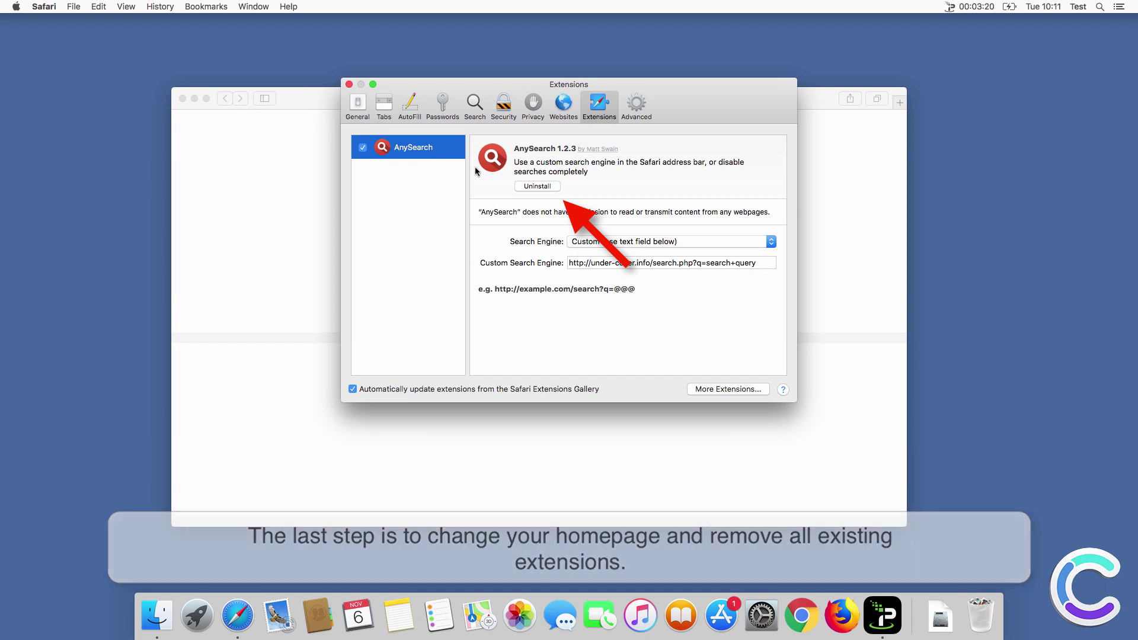
click(537, 186)
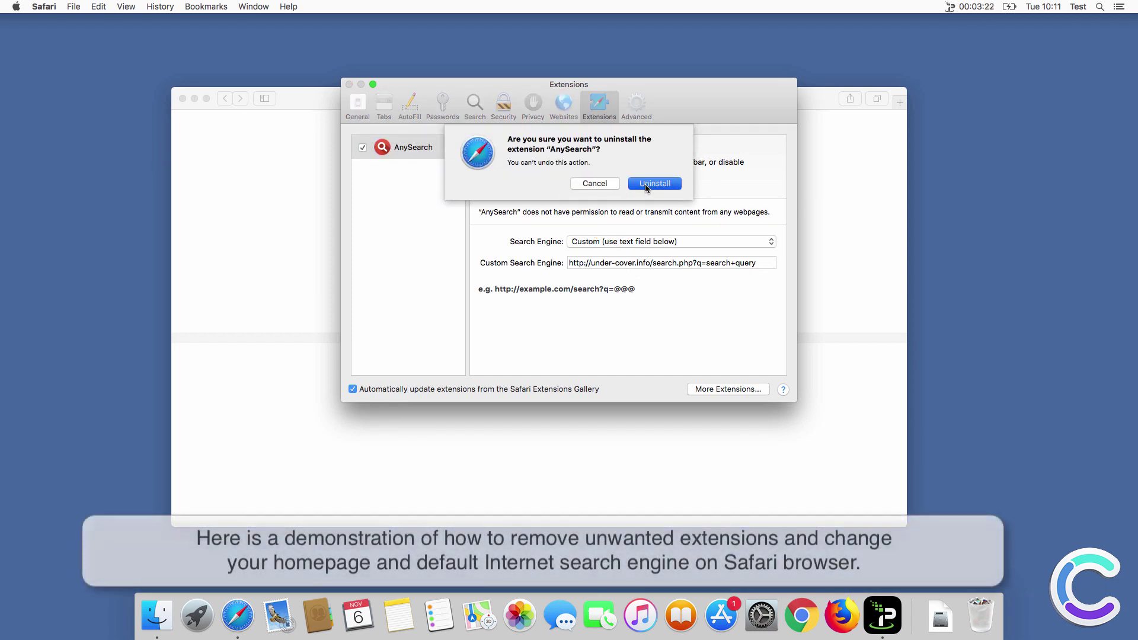
click(645, 184)
click(472, 111)
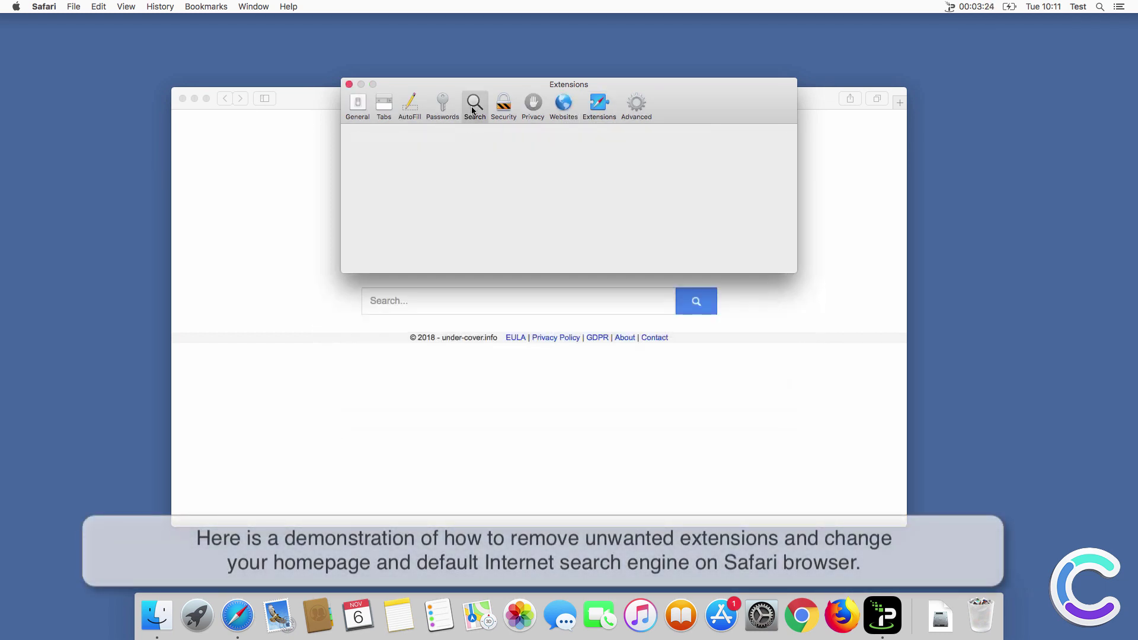
click(534, 145)
click(532, 142)
click(361, 105)
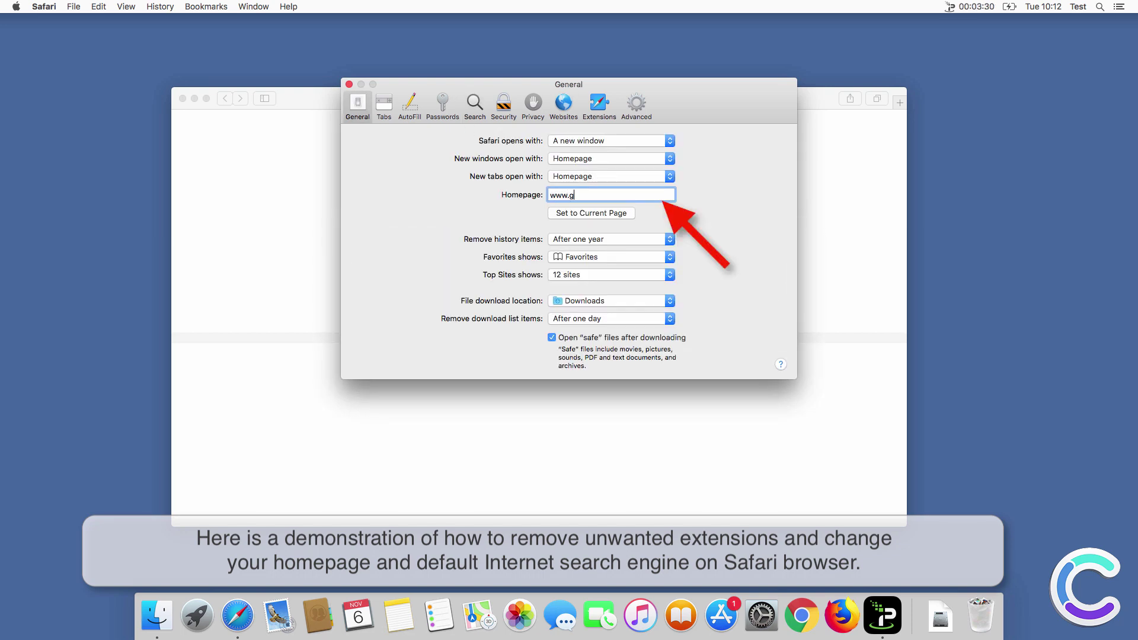
text(www.google.com)
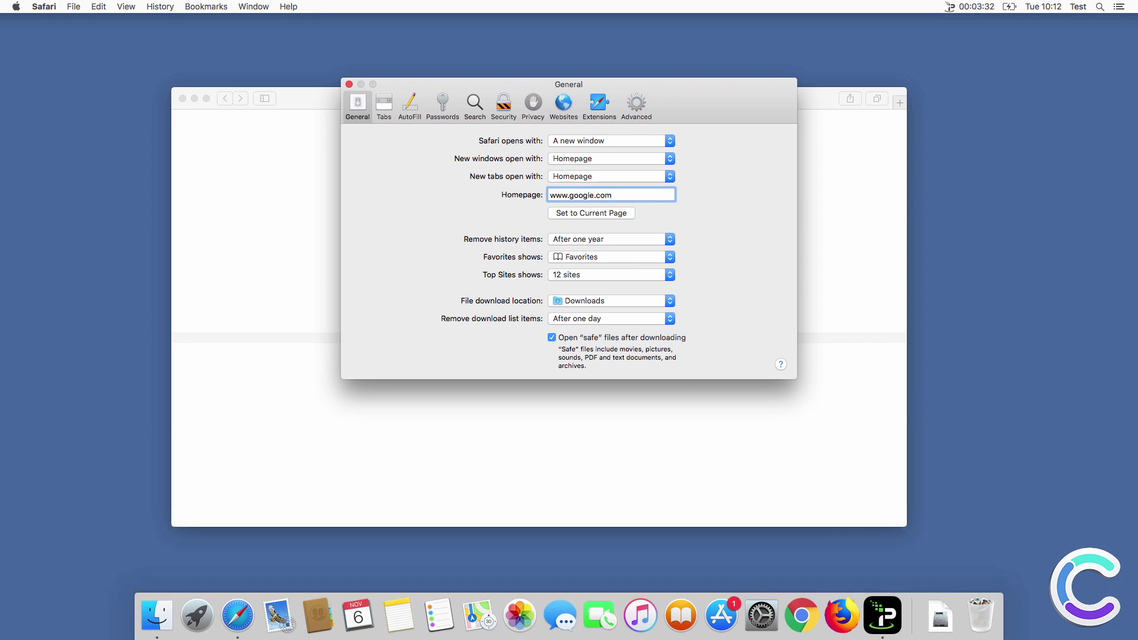
click(602, 112)
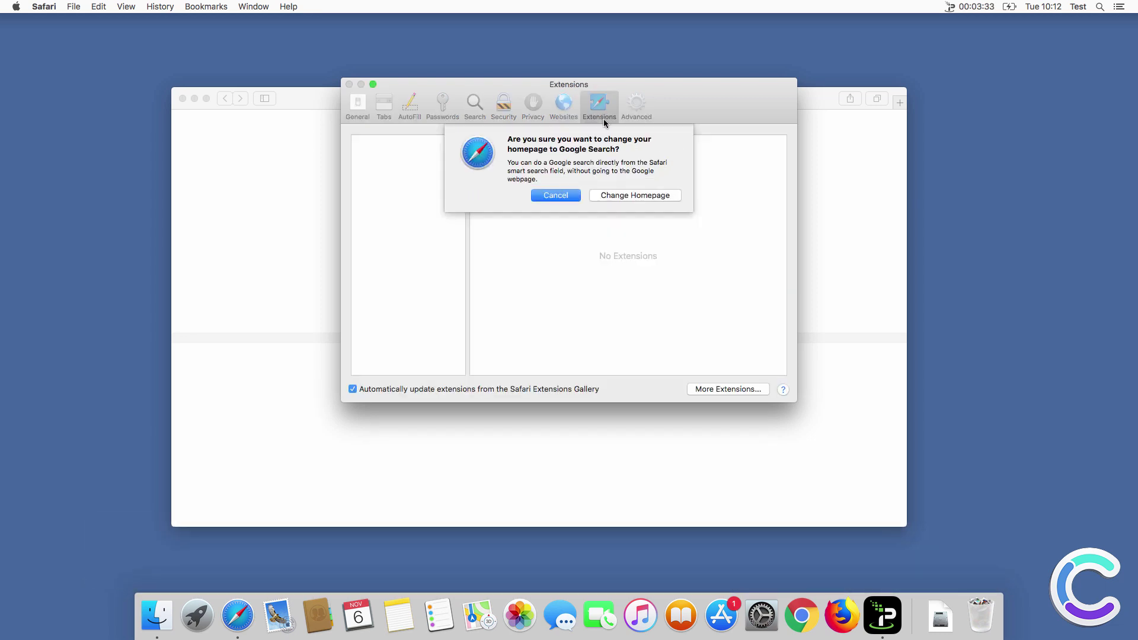
click(641, 195)
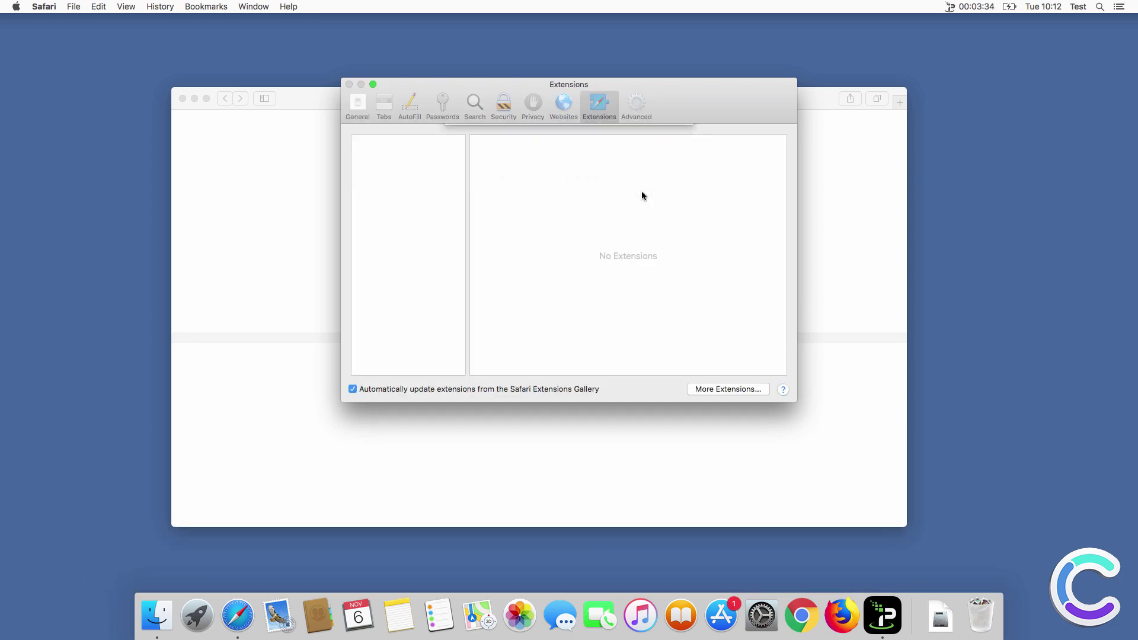
In a new Safari tab, search 'search query' from the address bar to confirm Google results
click(350, 84)
click(897, 100)
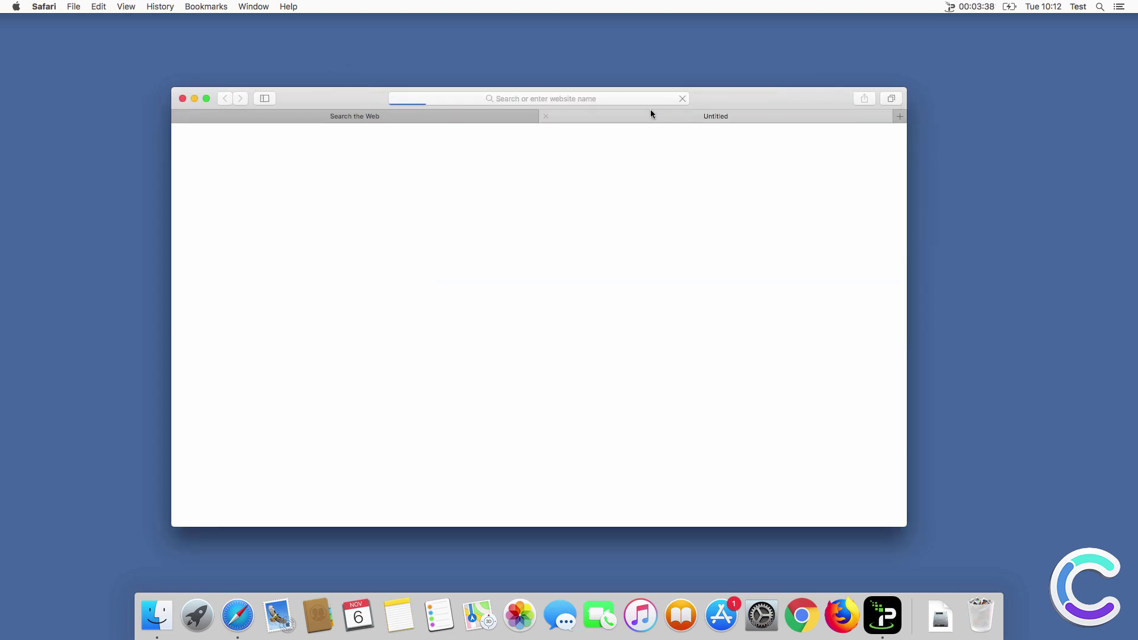
click(579, 99)
text(search query)
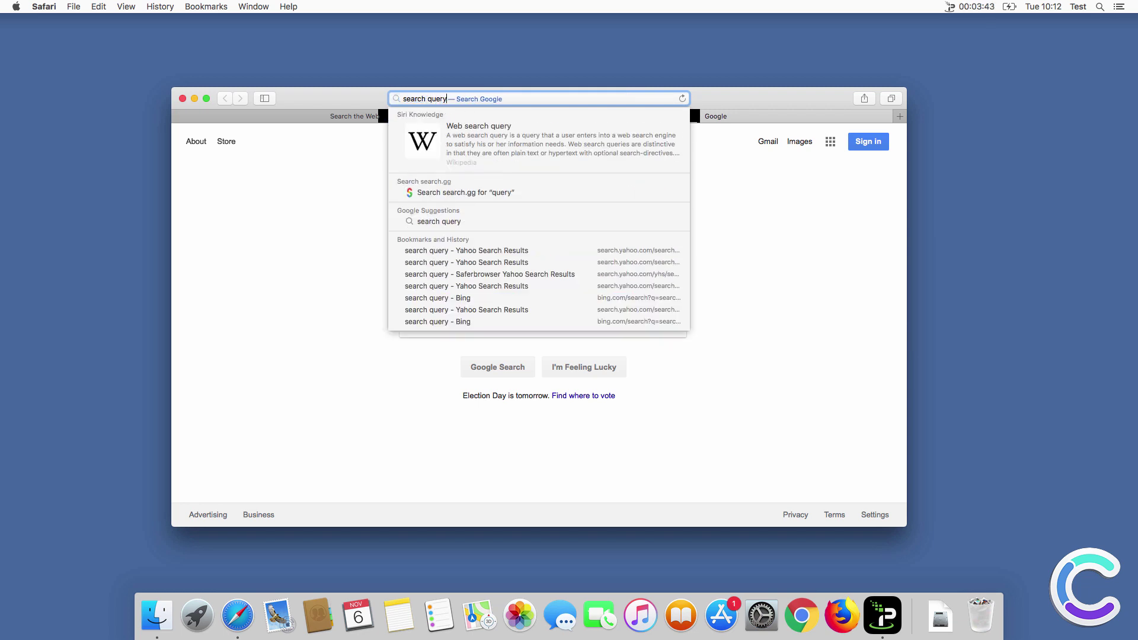
key(Return)
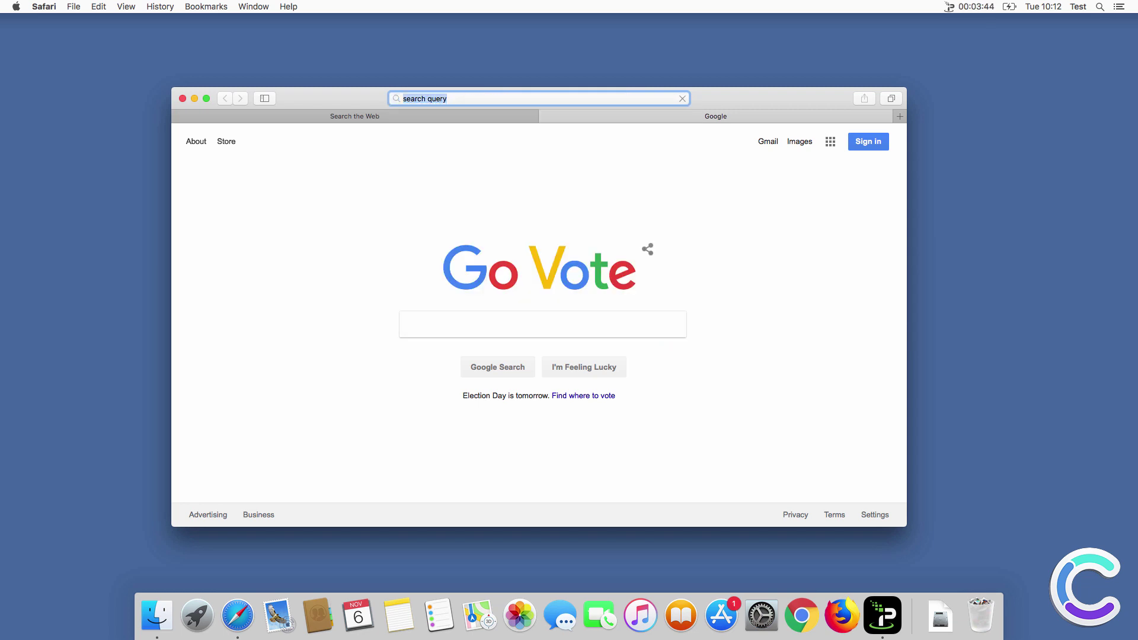
Close Safari, launch Google Chrome, and remove the AnySearch extension from its Extensions page
click(182, 99)
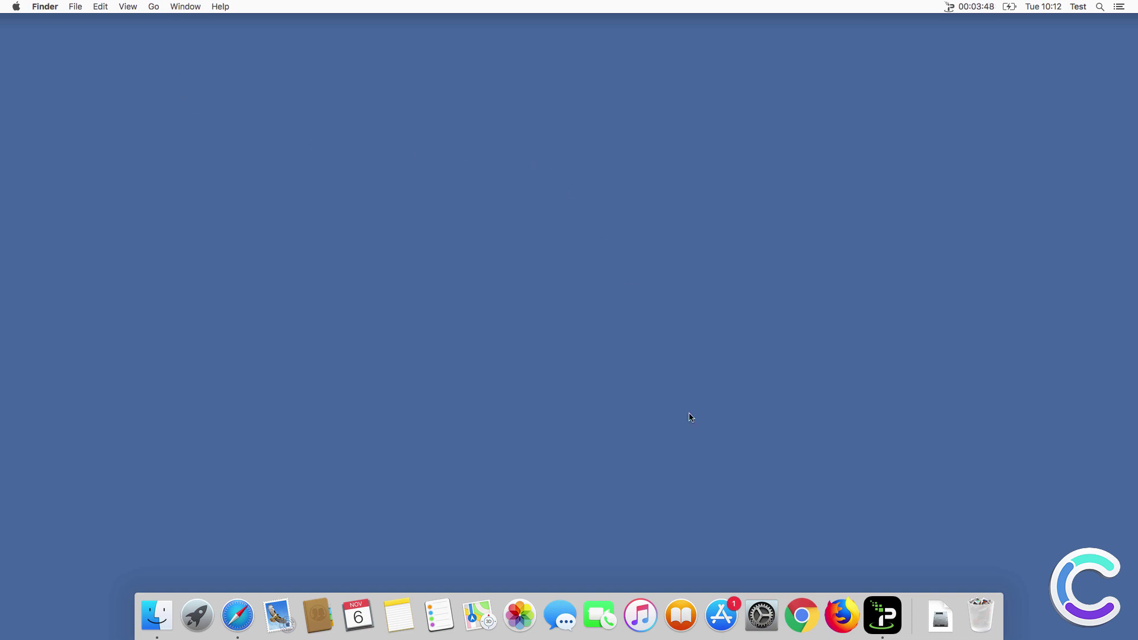
click(801, 615)
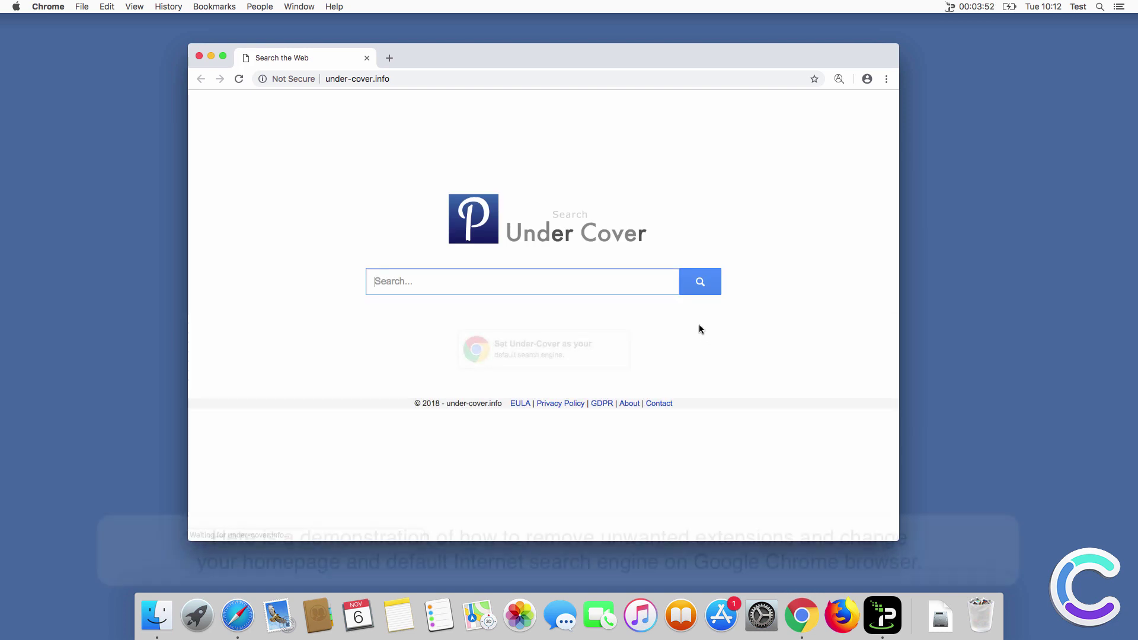
click(886, 78)
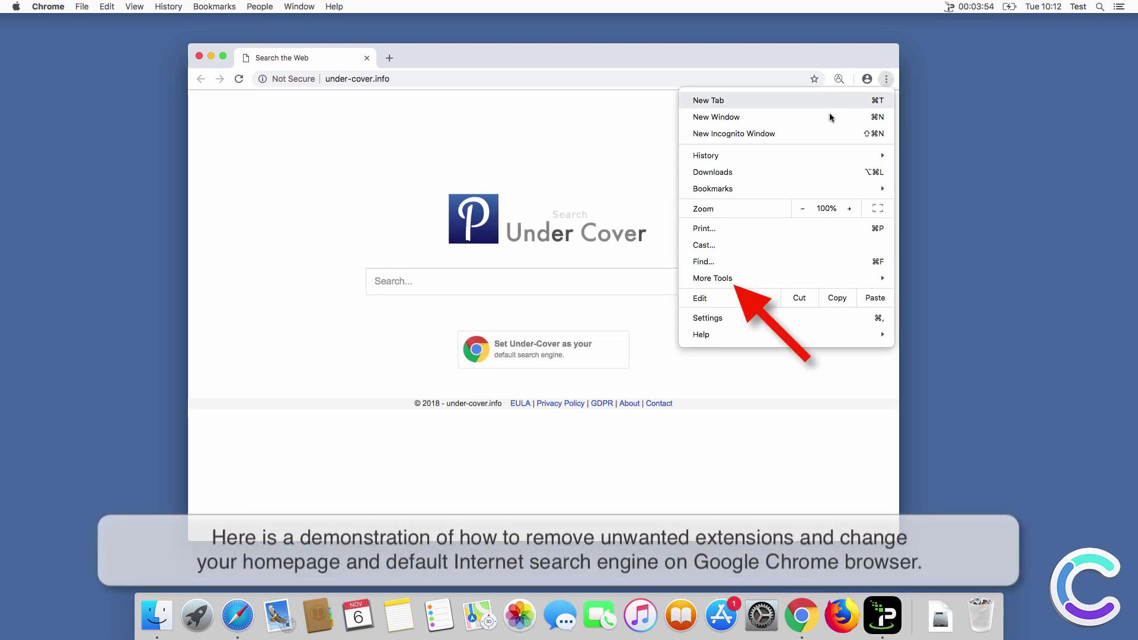
mouse_move(747, 271)
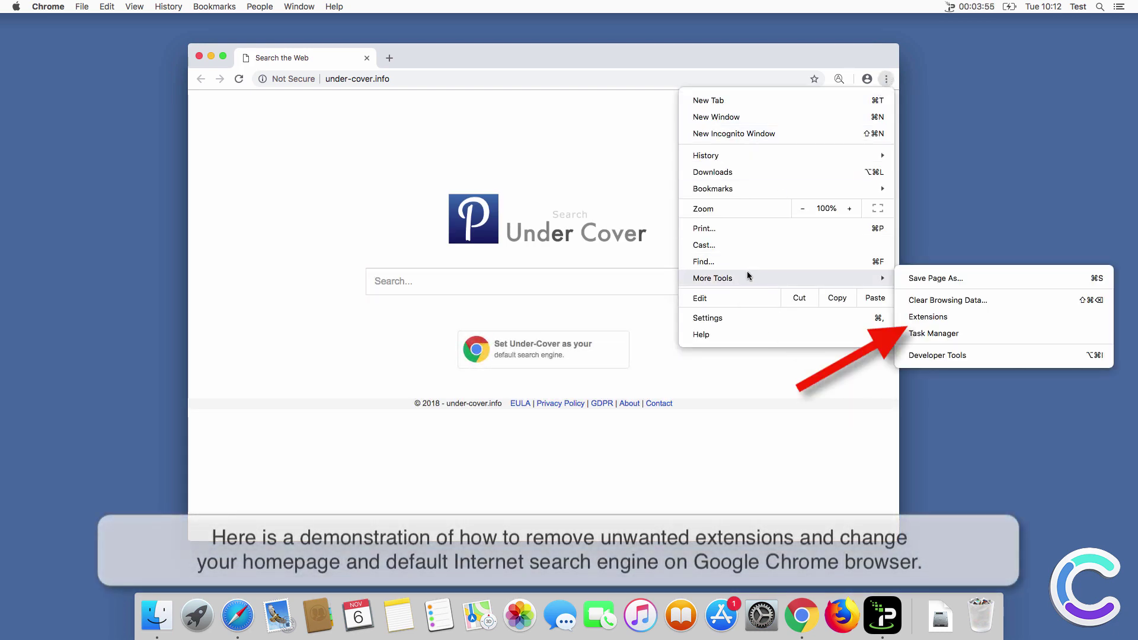
click(983, 317)
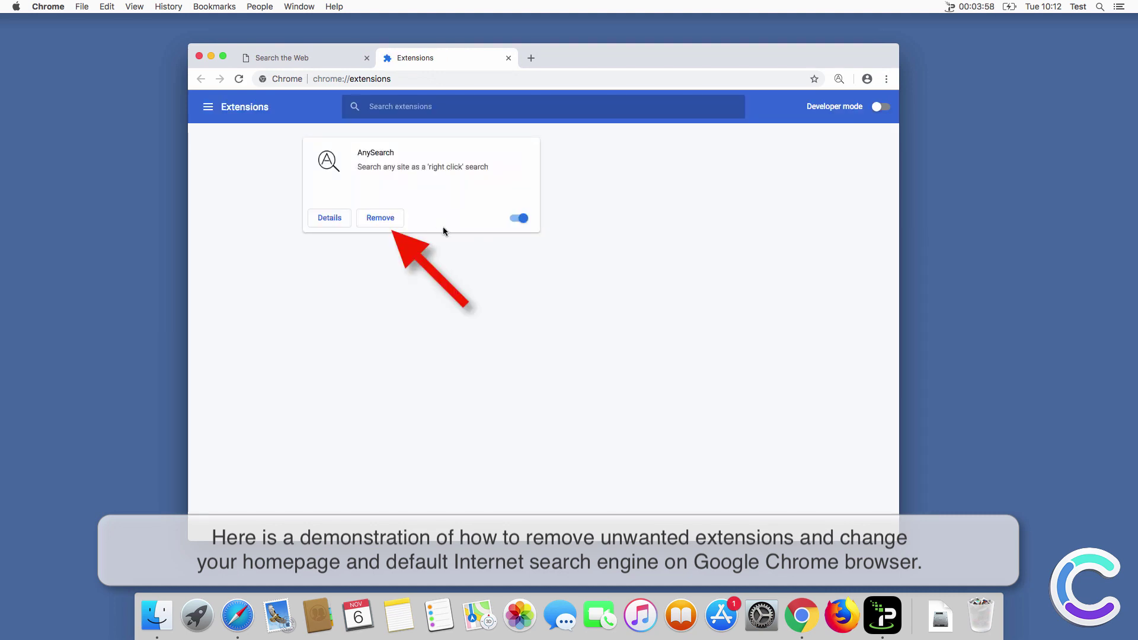
click(399, 223)
click(605, 155)
click(886, 79)
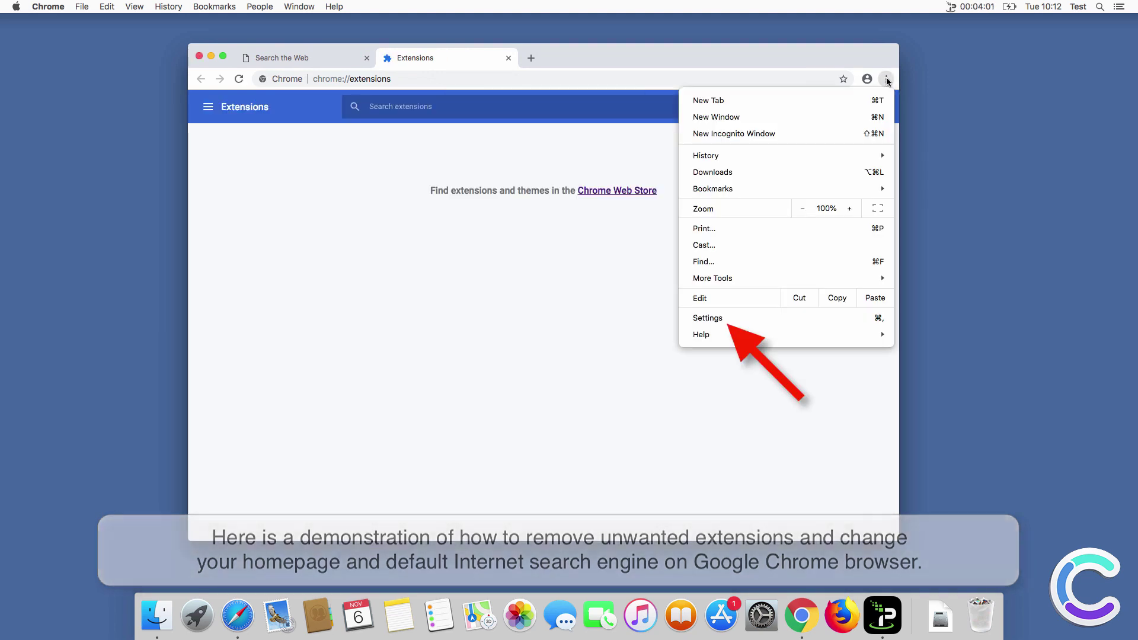
In Chrome settings, confirm Google as the address-bar search engine
click(726, 314)
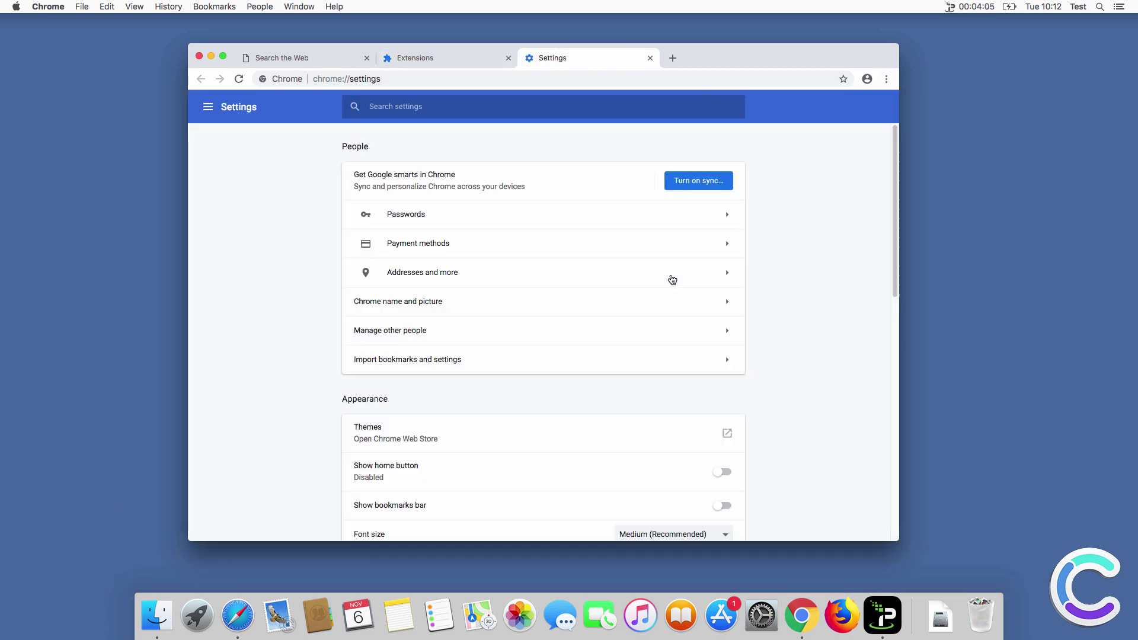
drag(896, 208, 889, 427)
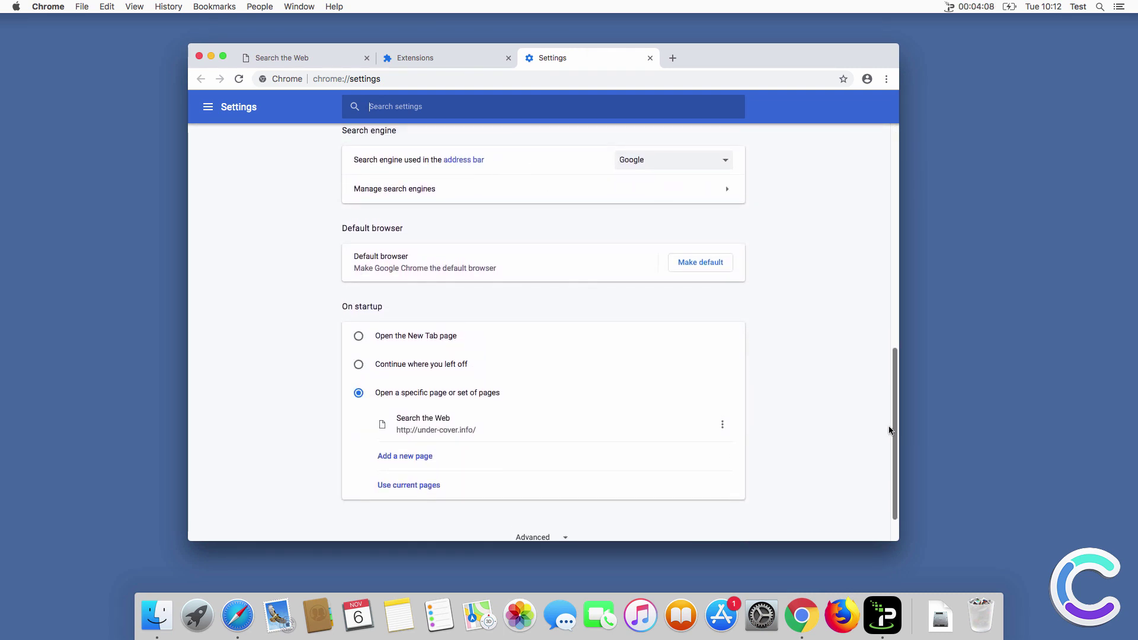
click(684, 155)
click(672, 160)
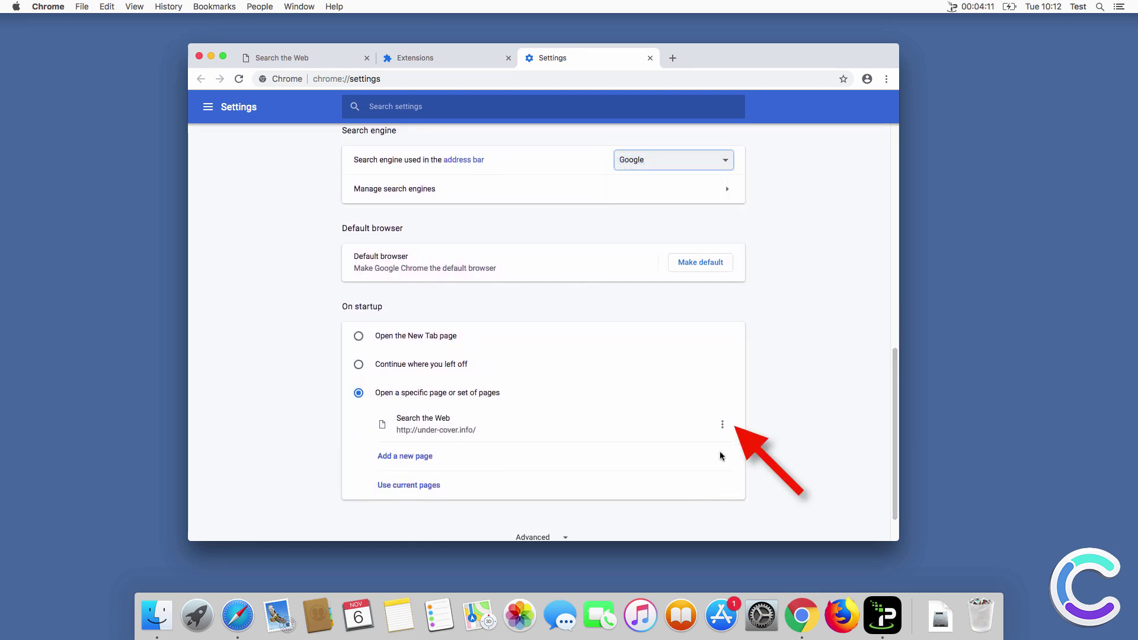
click(722, 424)
click(702, 428)
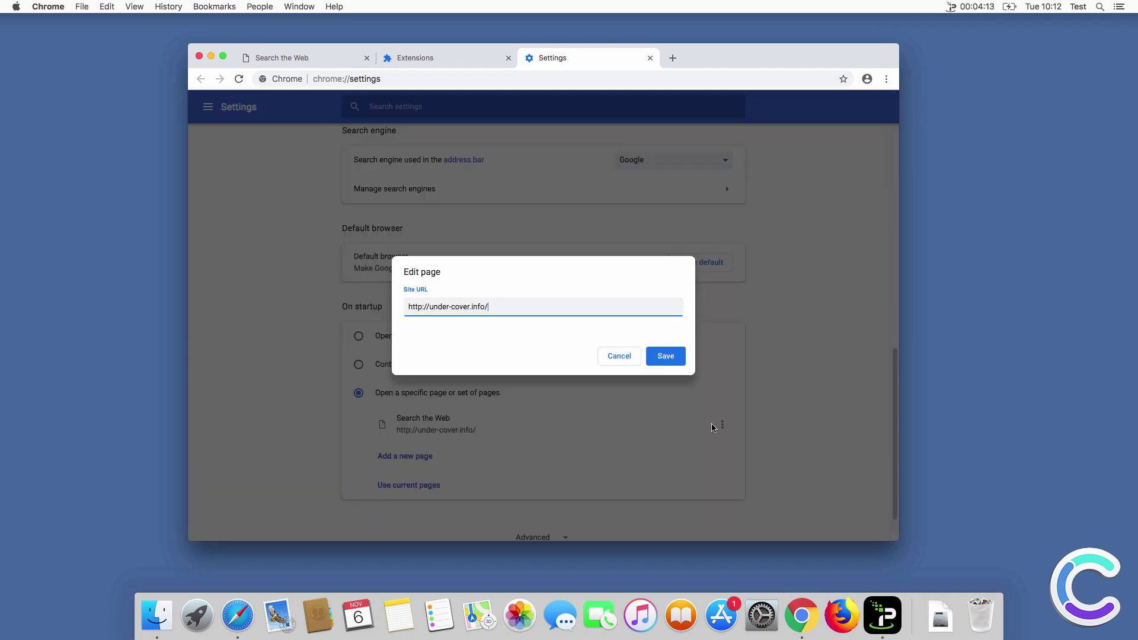
triple_click(489, 306)
click(676, 355)
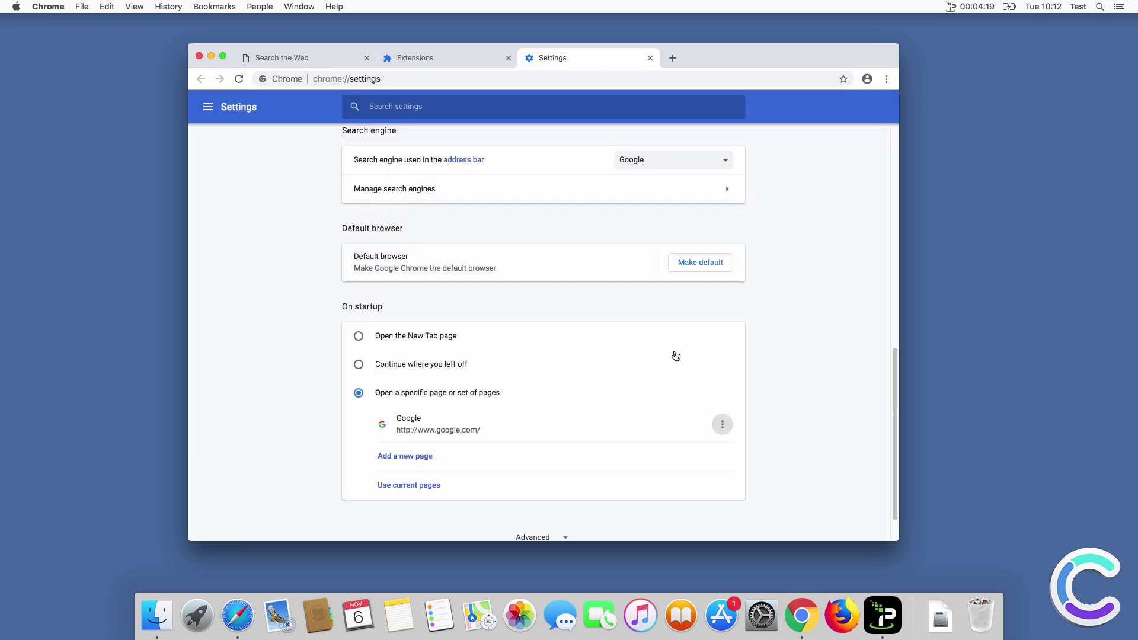
Search 'search query' in a new Chrome tab to confirm genuine Google results
click(672, 58)
text(search query)
key(Return)
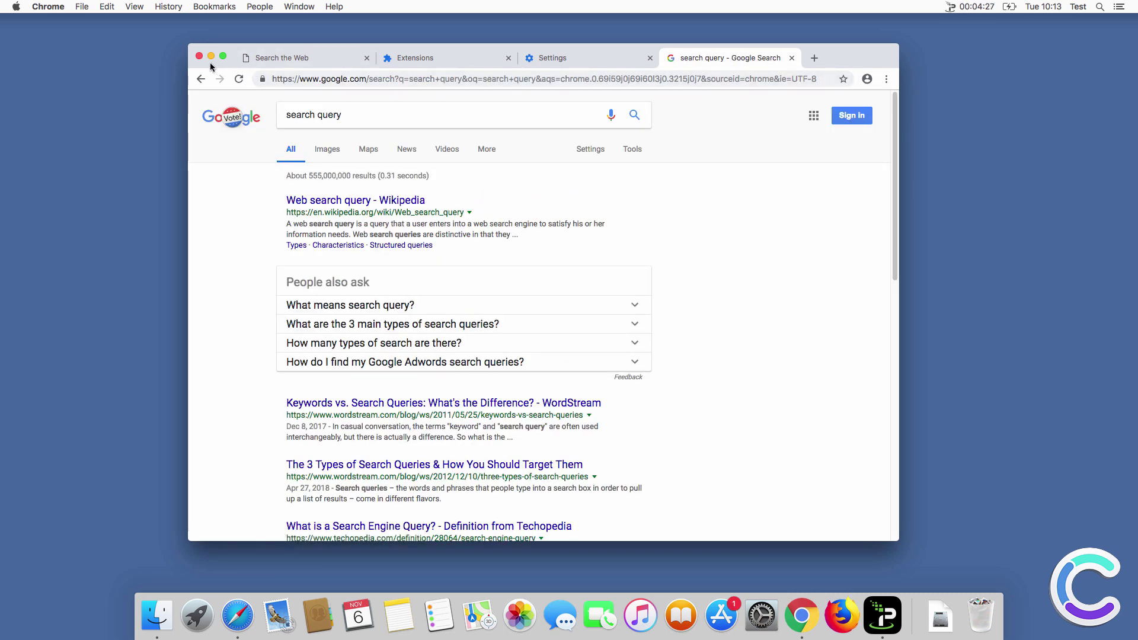
Close Chrome, launch Firefox, and remove AIO Search in the Add-ons Manager
click(199, 57)
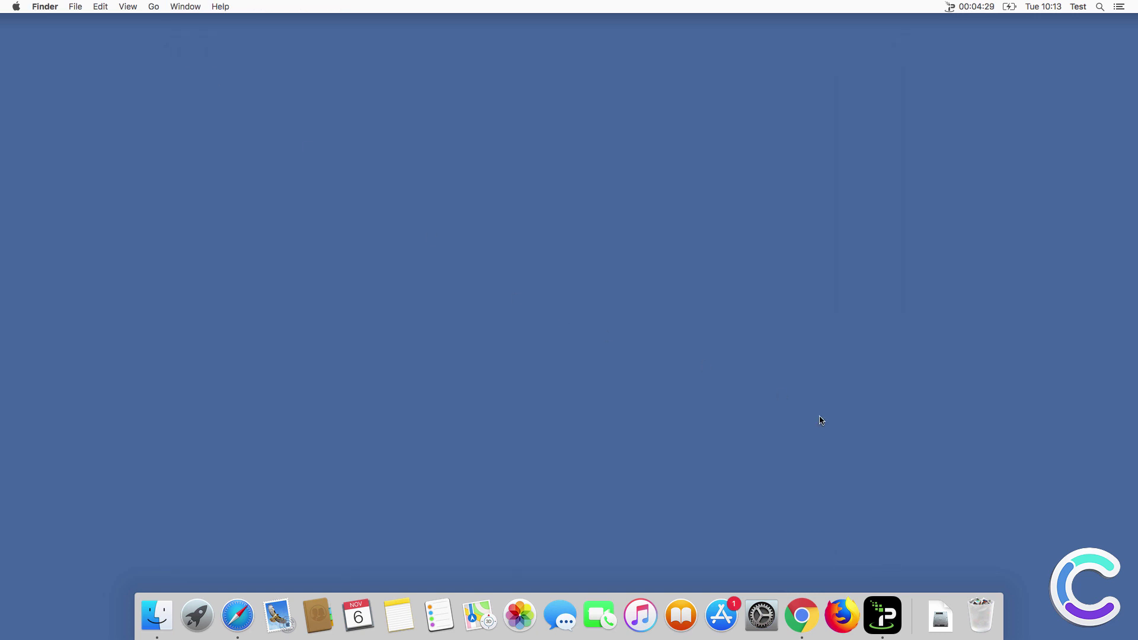
click(842, 615)
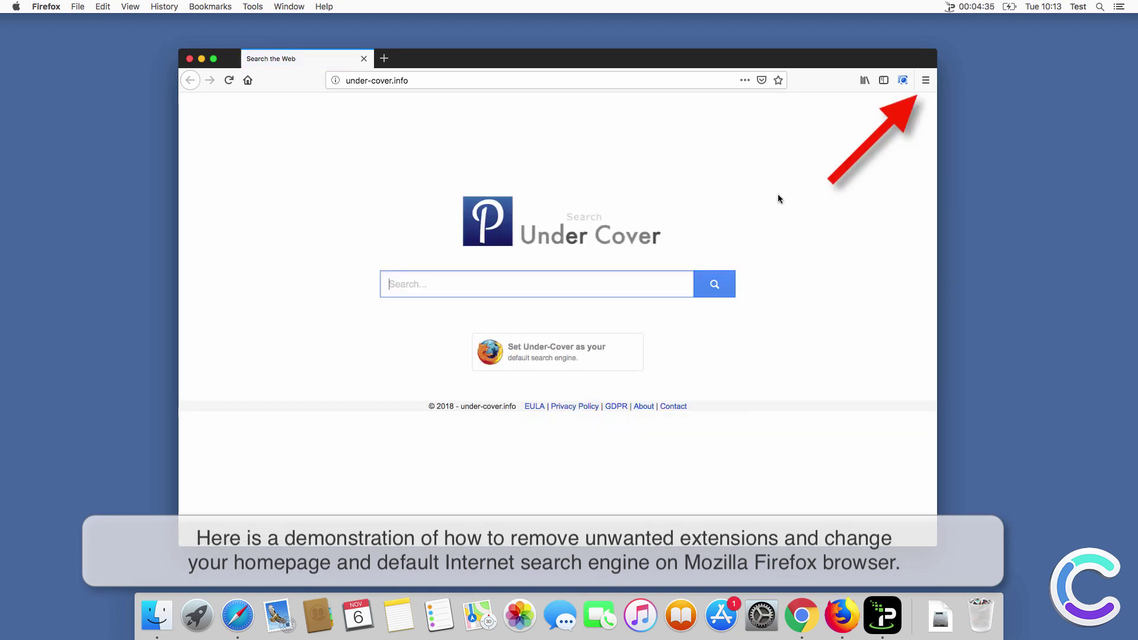
click(925, 81)
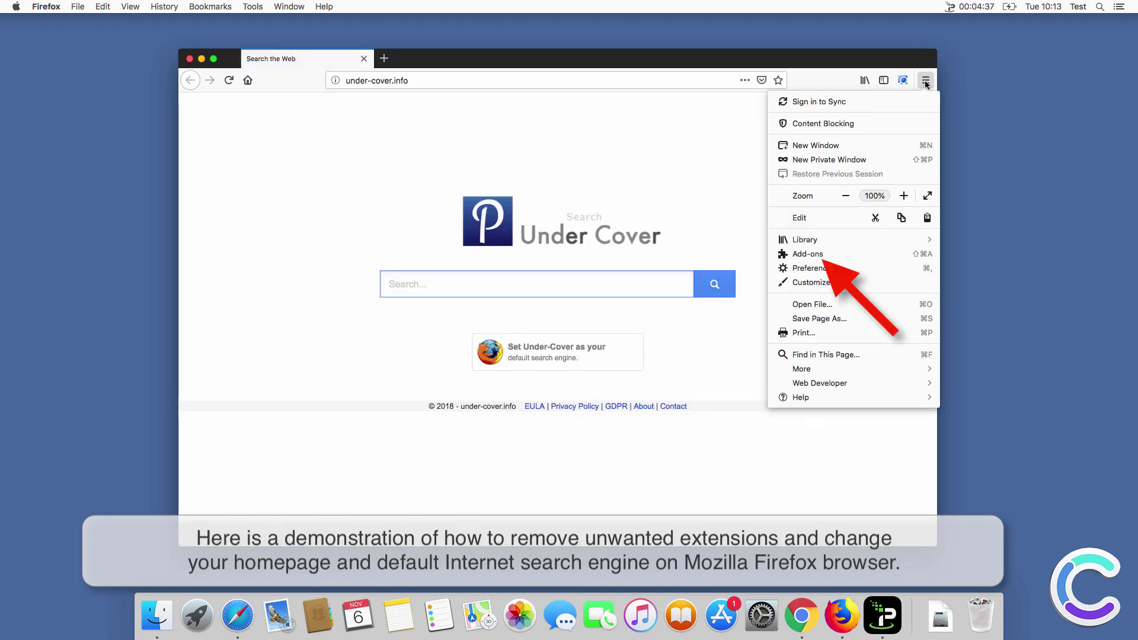
click(831, 255)
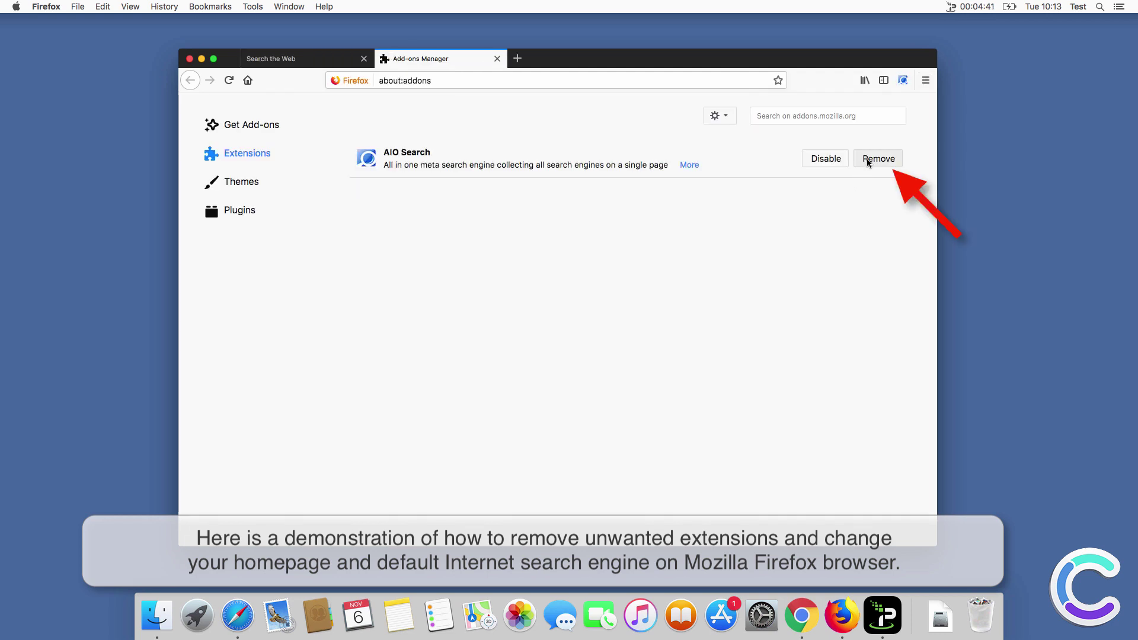
click(867, 160)
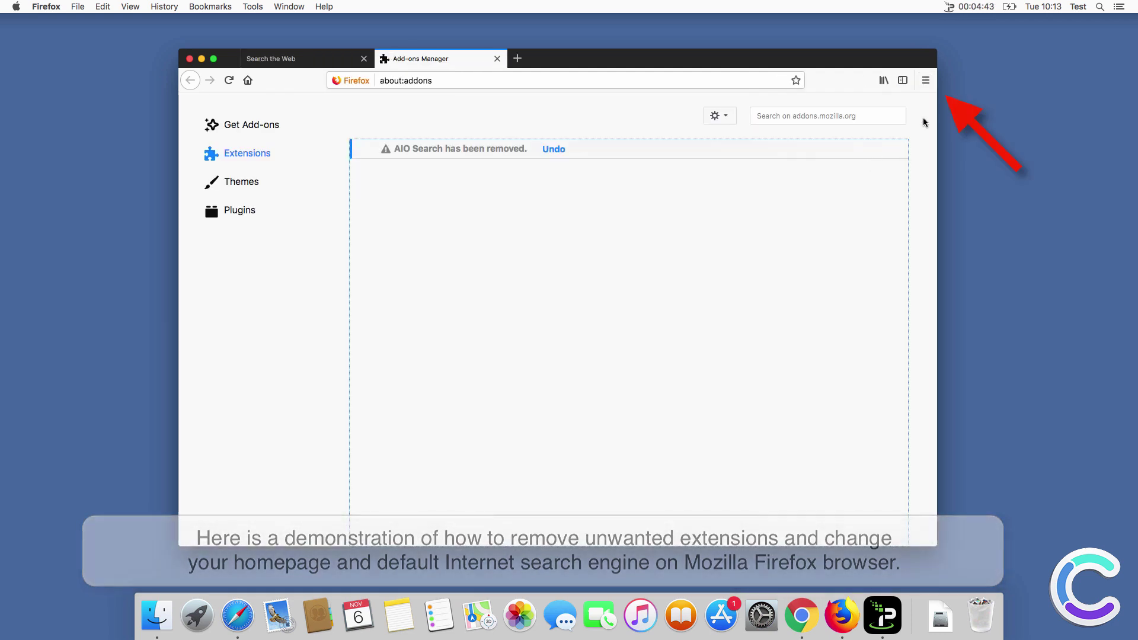
click(926, 80)
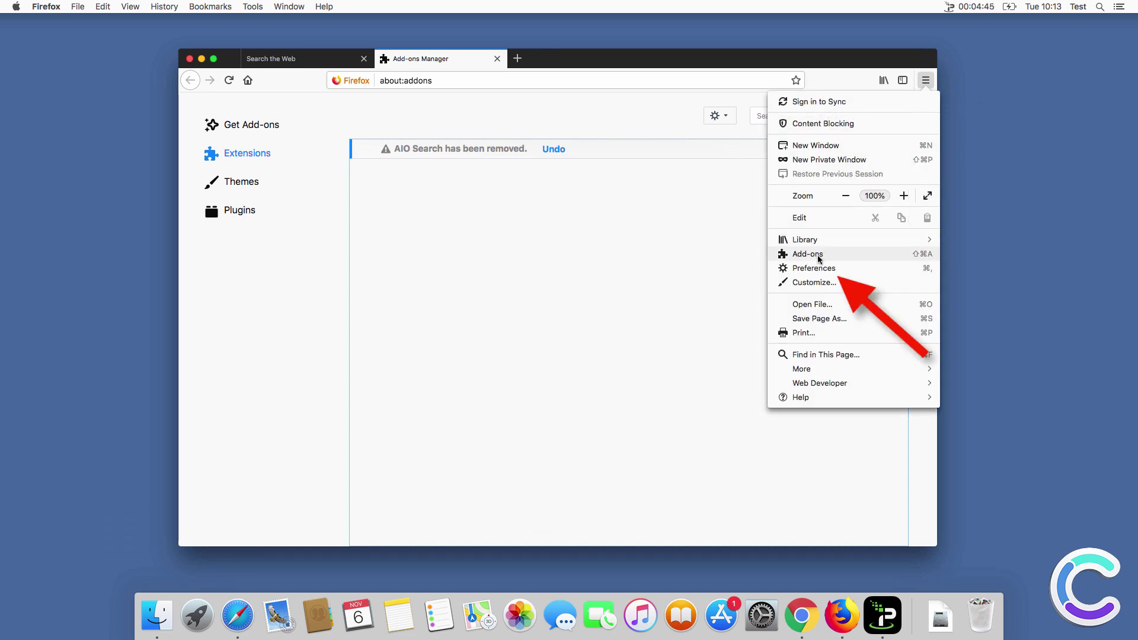
click(813, 268)
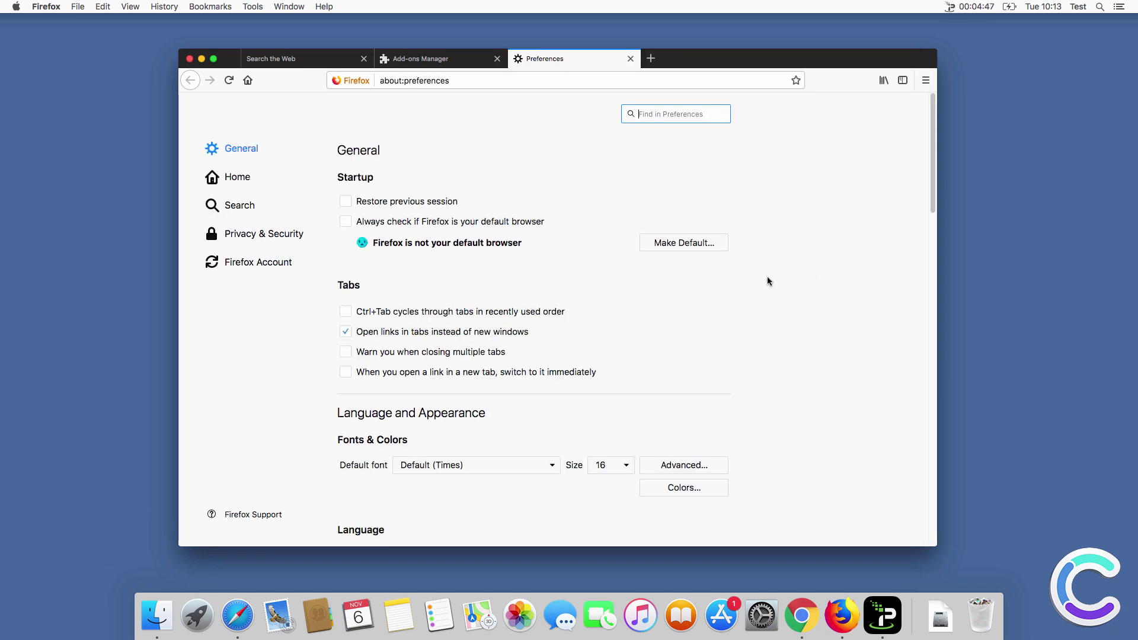
click(235, 181)
click(562, 259)
triple_click(562, 258)
text(www.)
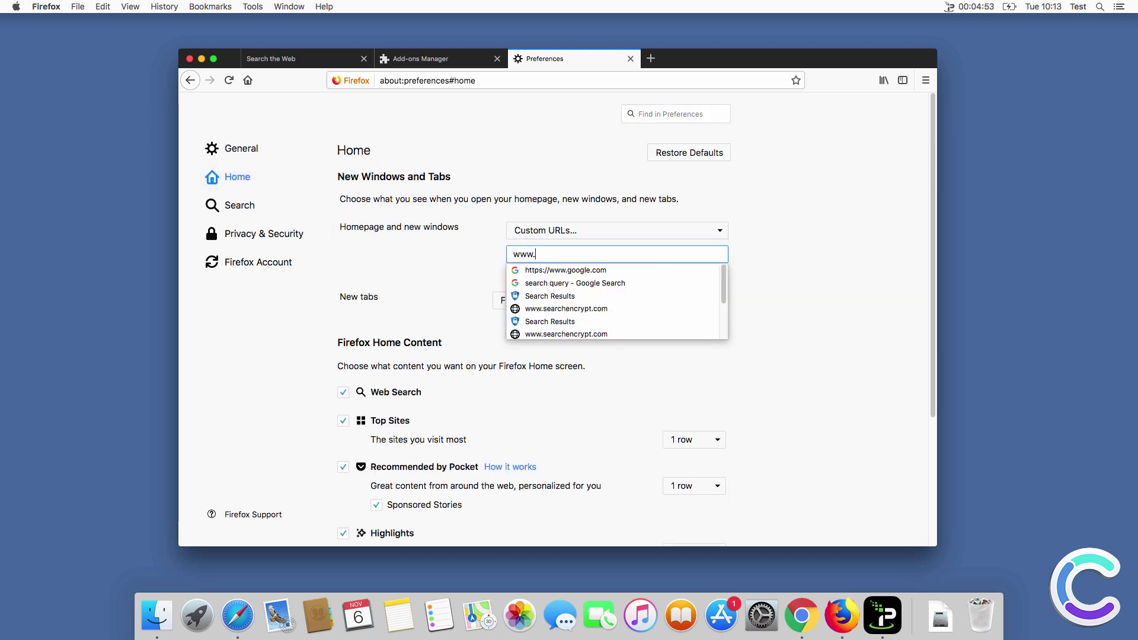
text(google.com)
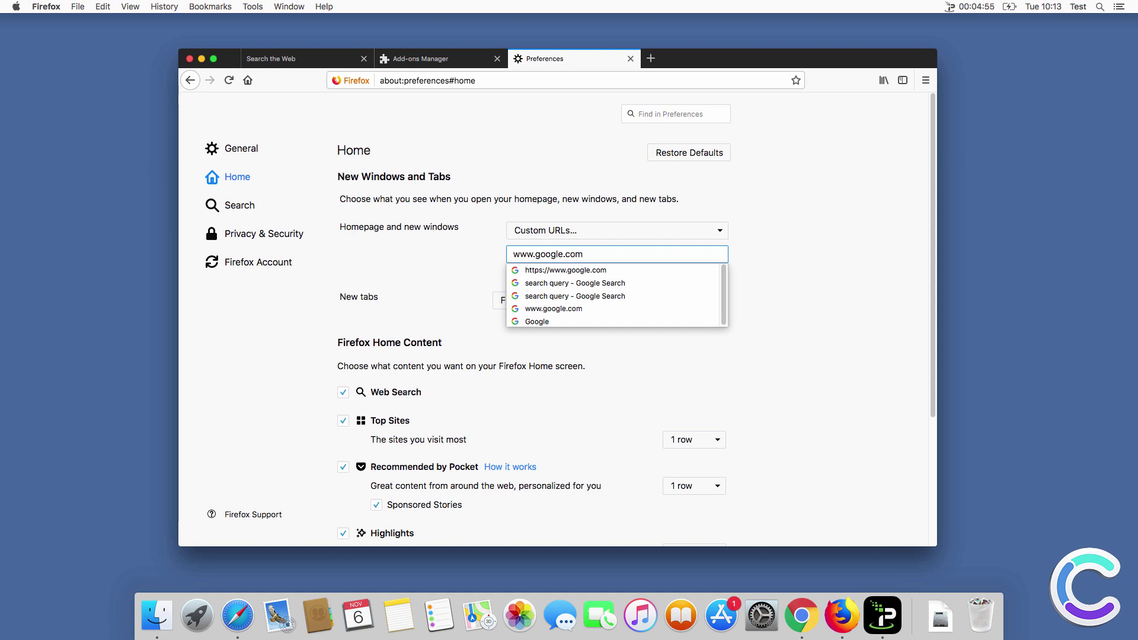
key(shift+Tab)
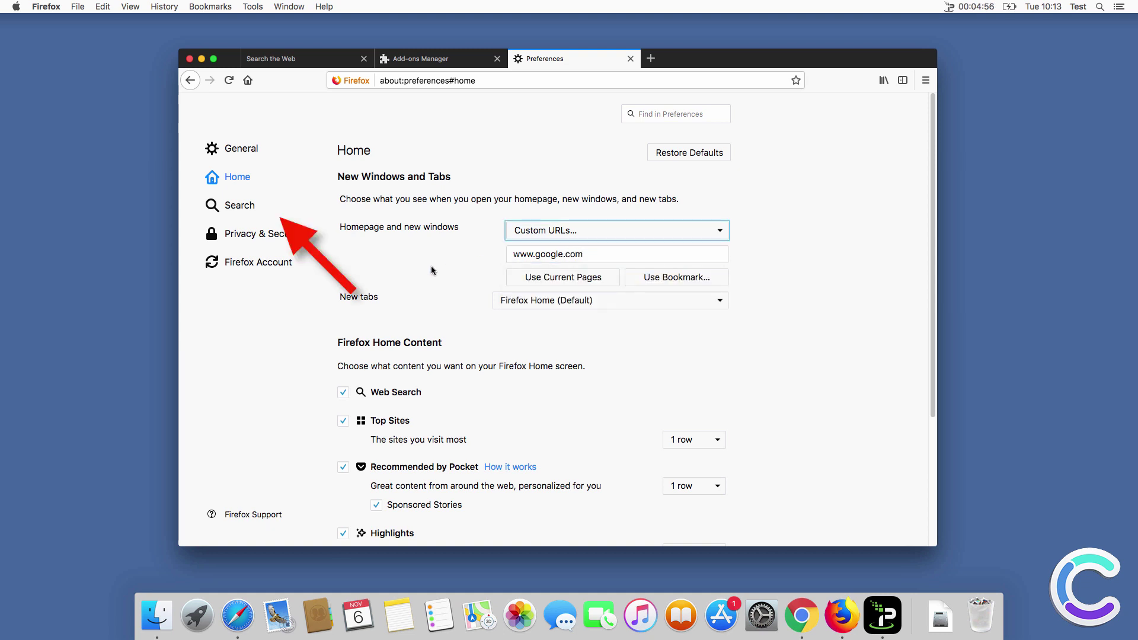
Keep Google as Firefox's default search engine
click(251, 210)
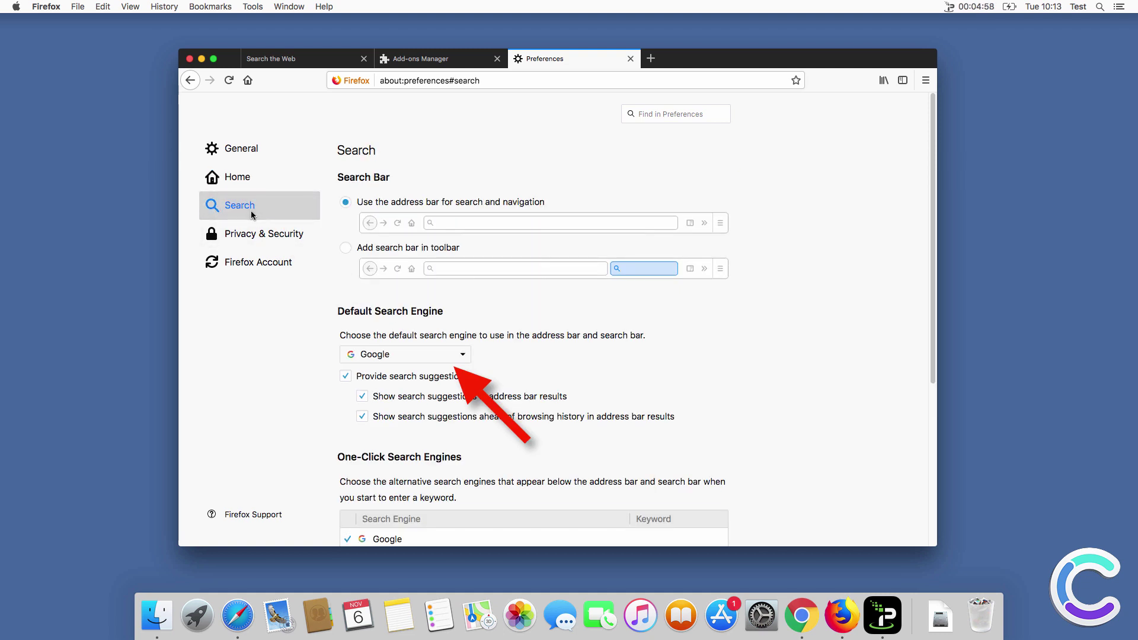
click(394, 355)
click(391, 354)
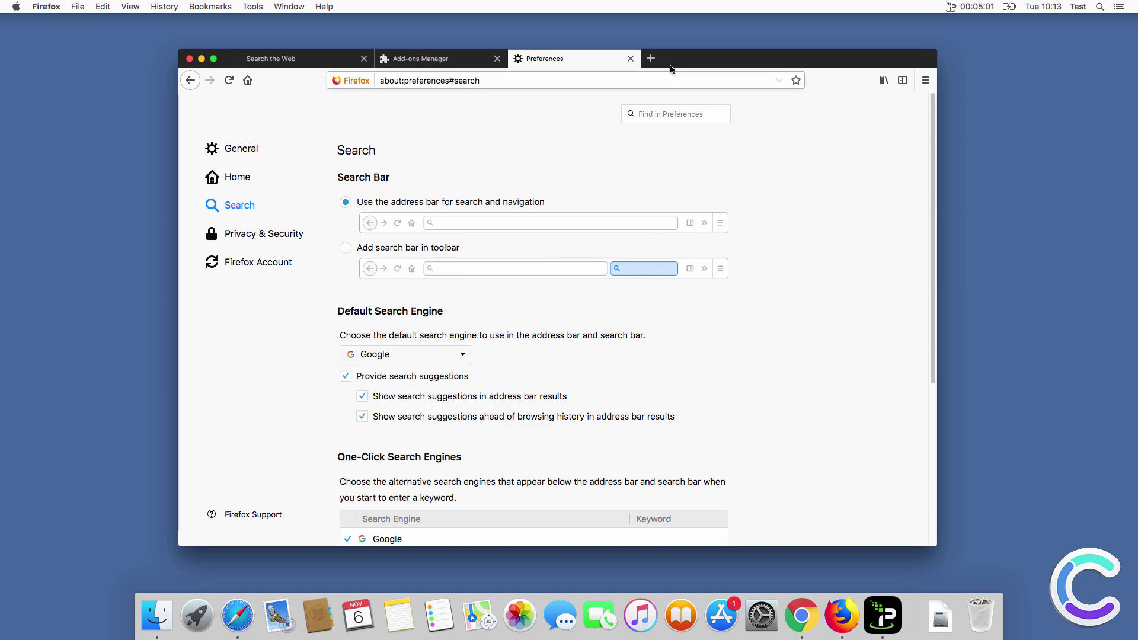
Search 'search query' in a new Firefox tab to verify Google results, then close Firefox
click(652, 58)
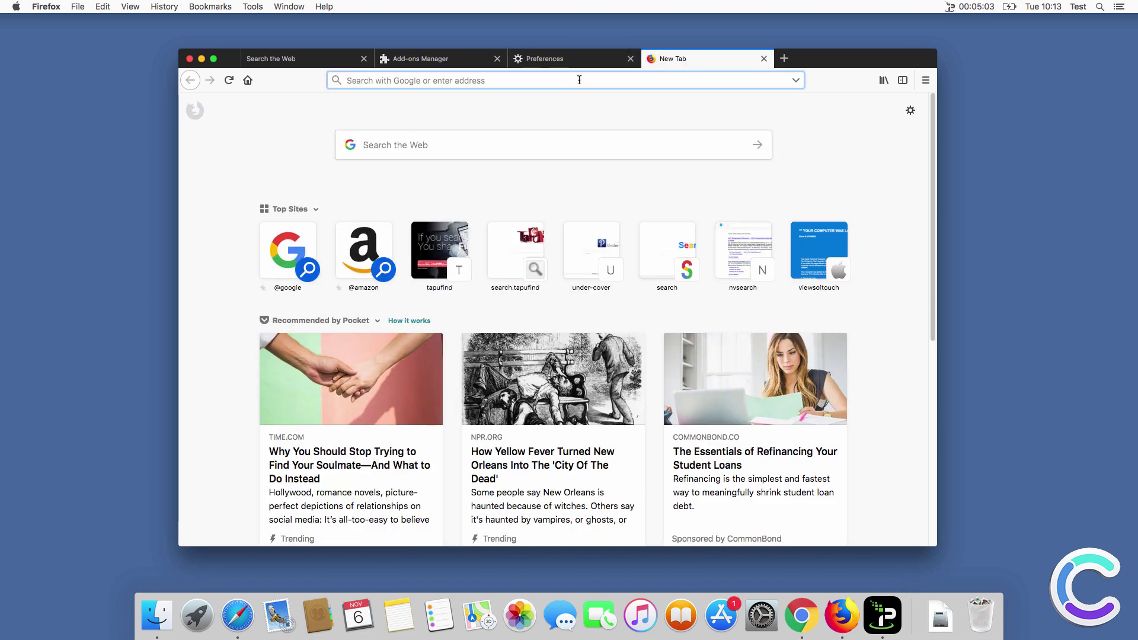
text(search query)
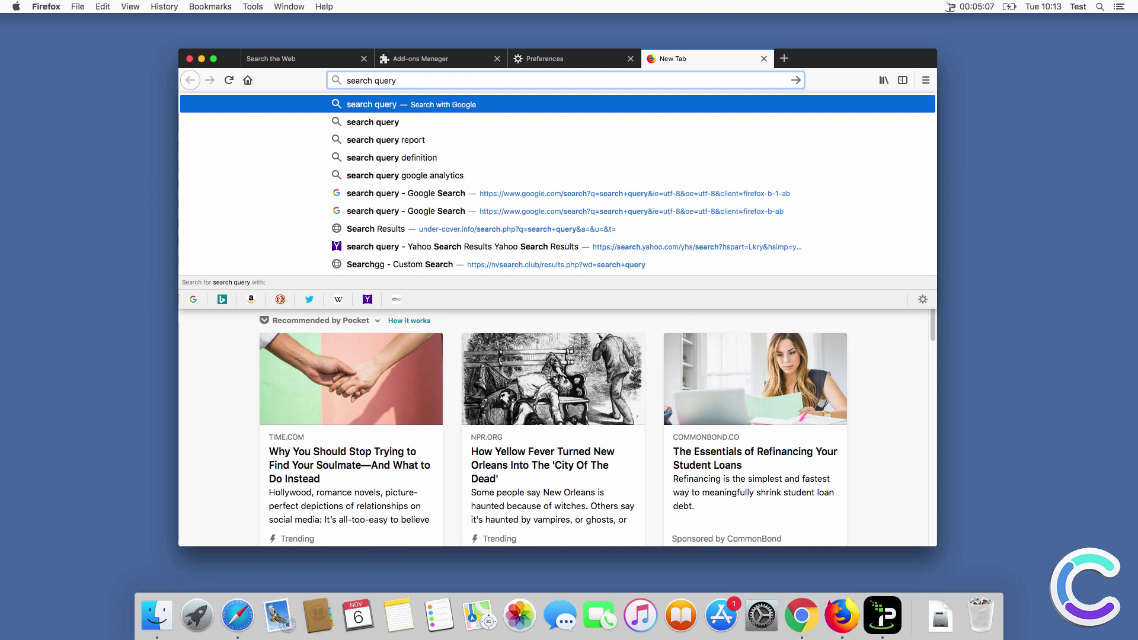
key(Return)
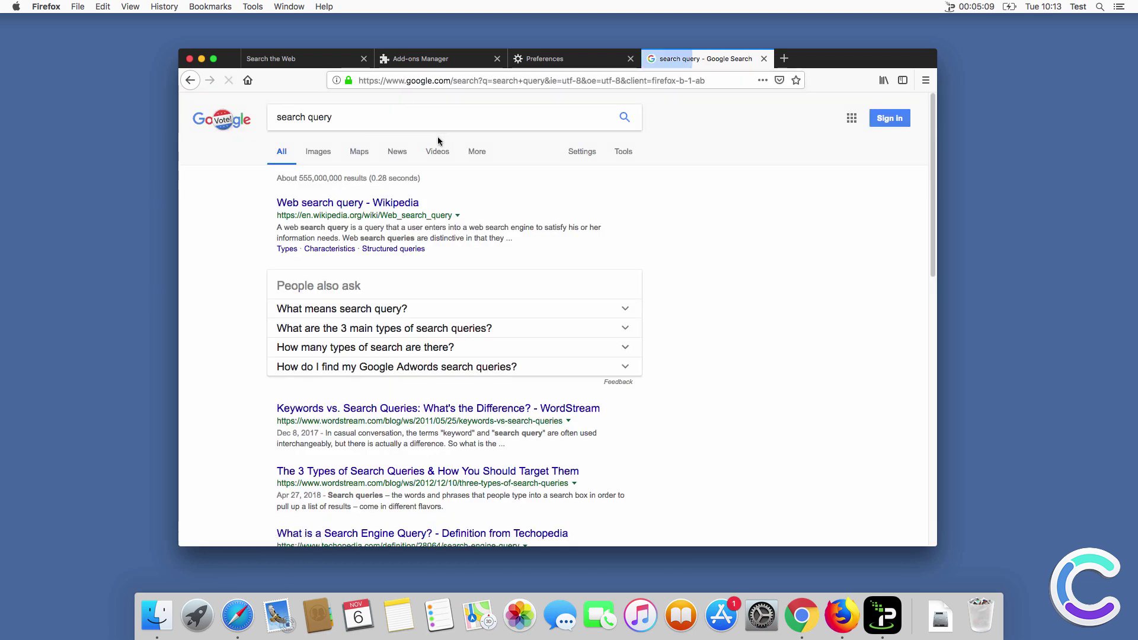
click(190, 60)
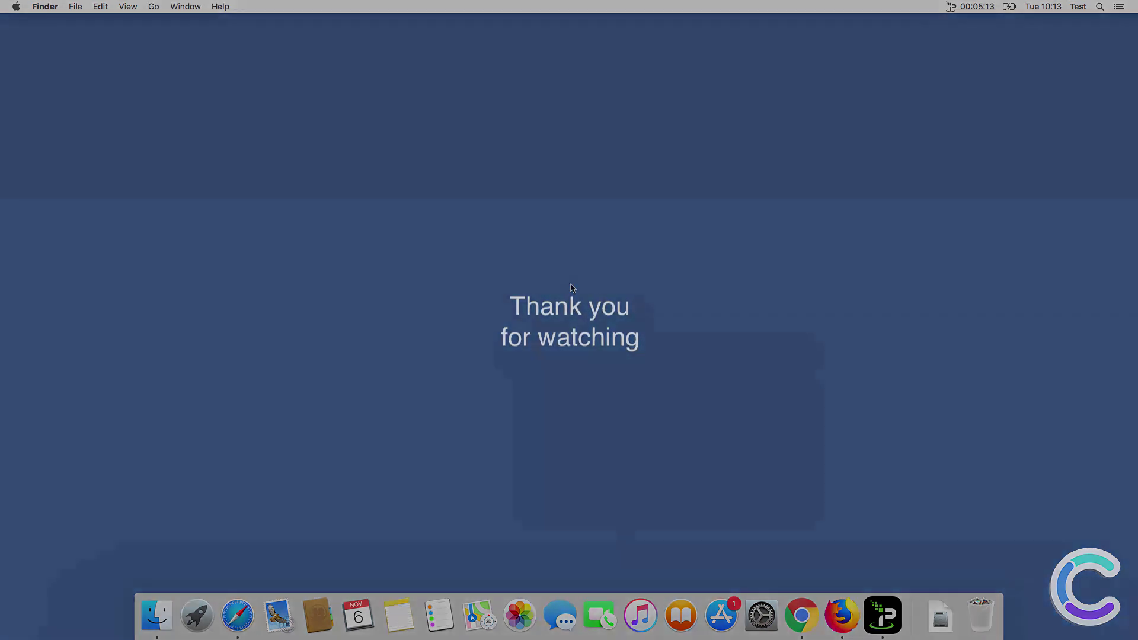